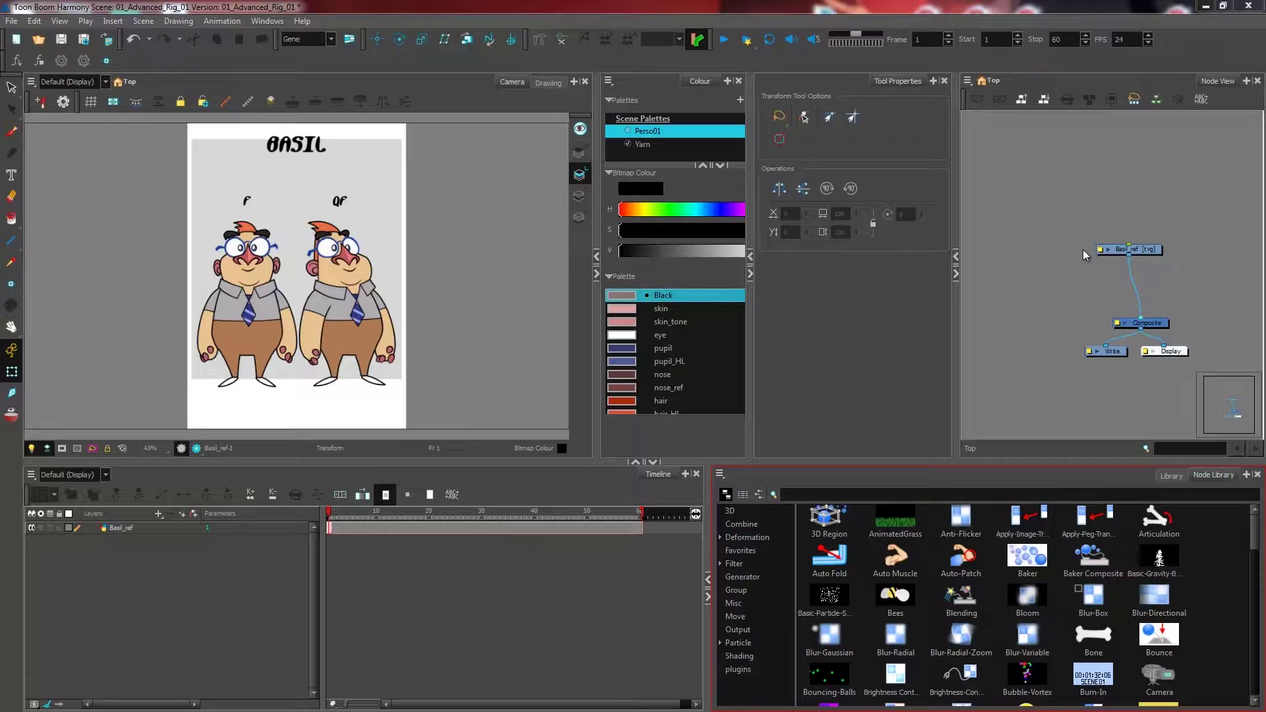
- Import Size_relation_ref.png through File > Import > Images as a new bitmap layer
left_click(12, 23)
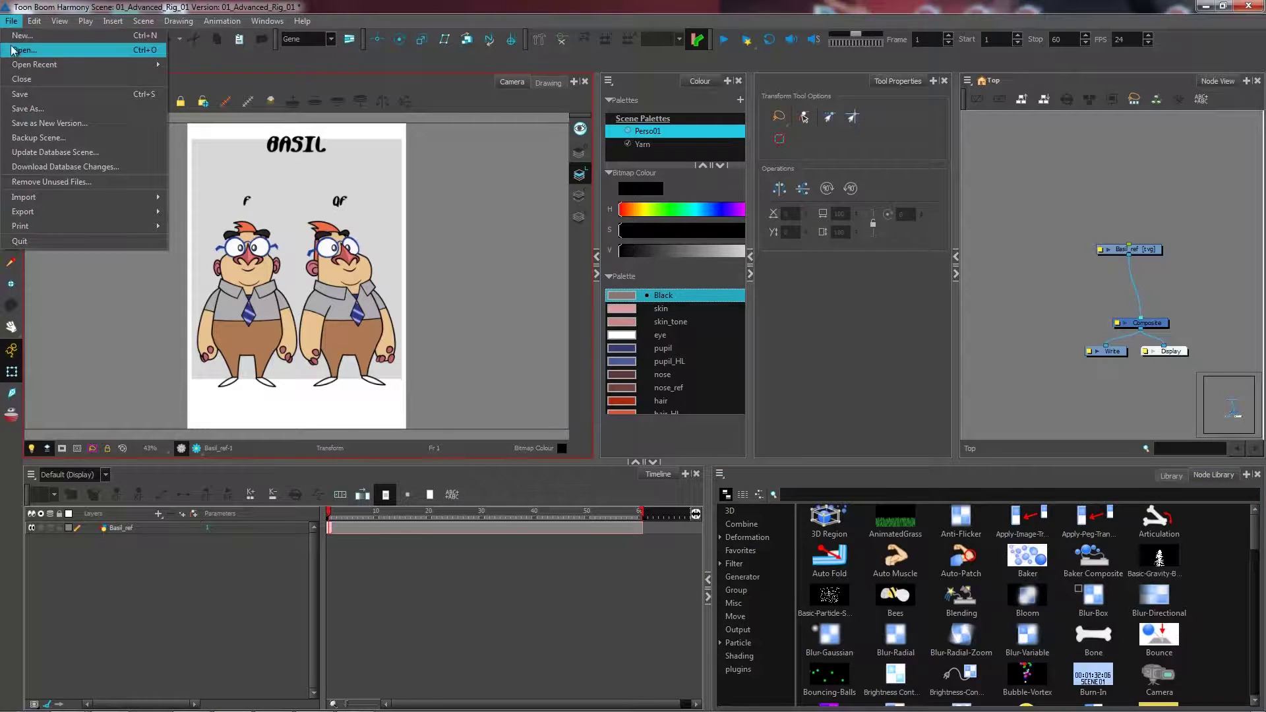
mouse_move(37, 198)
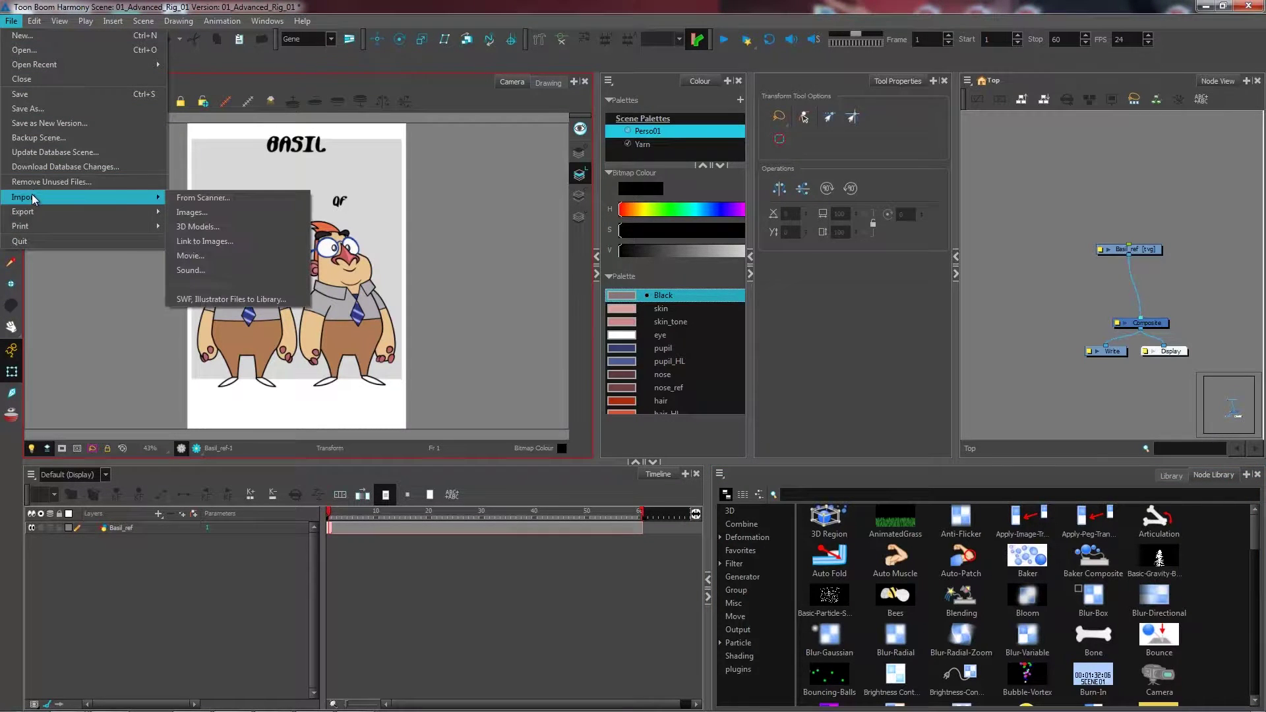
left_click(197, 218)
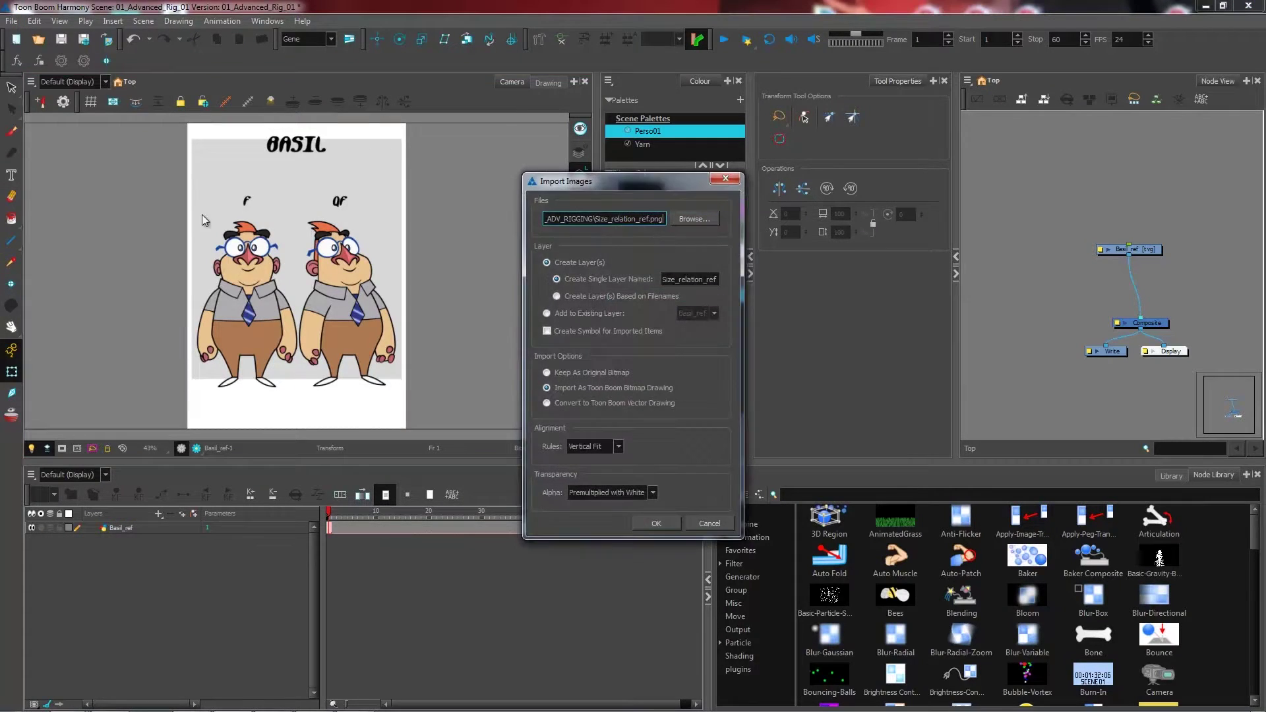
left_click(694, 219)
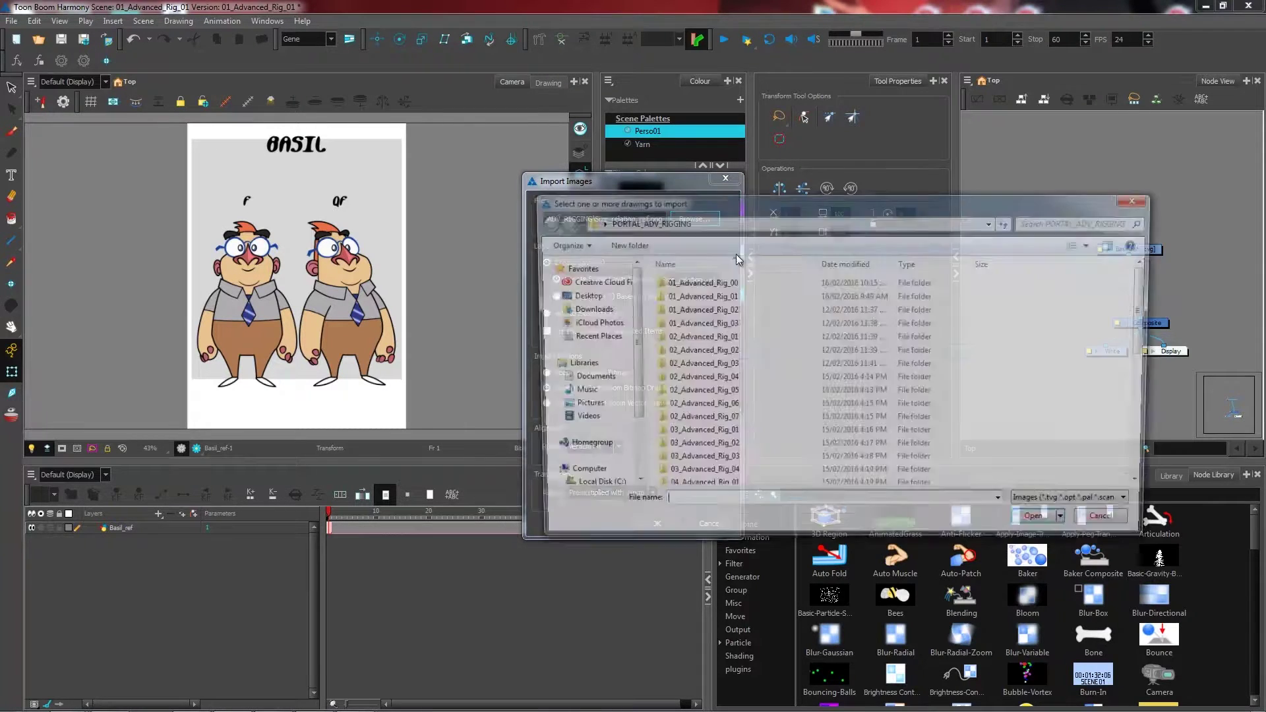
left_click_drag(1150, 323, 1150, 447)
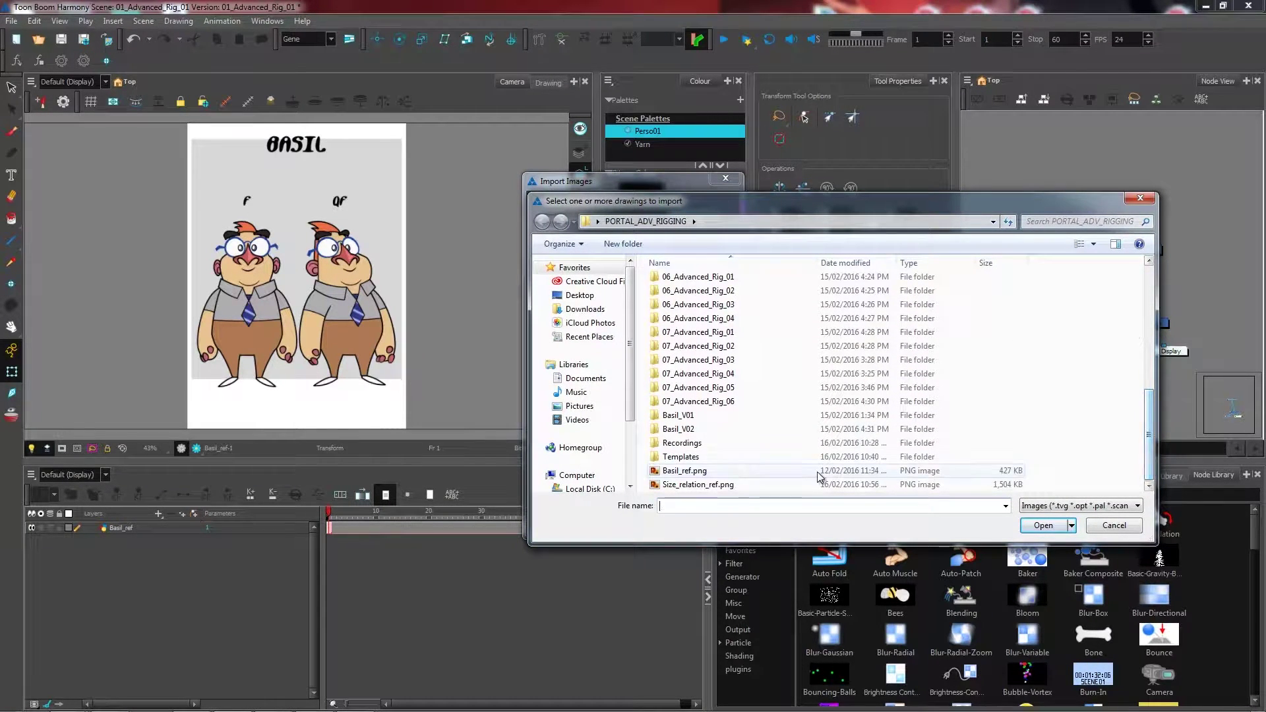
left_click(709, 487)
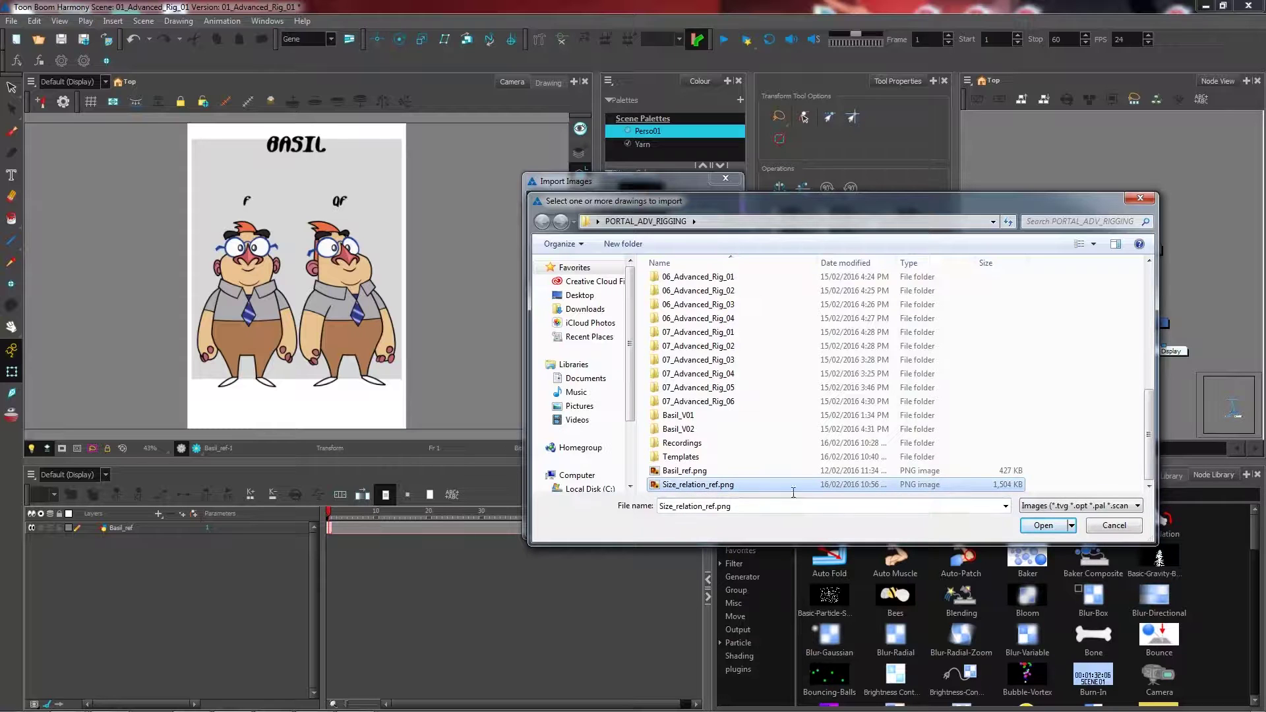
left_click(1041, 526)
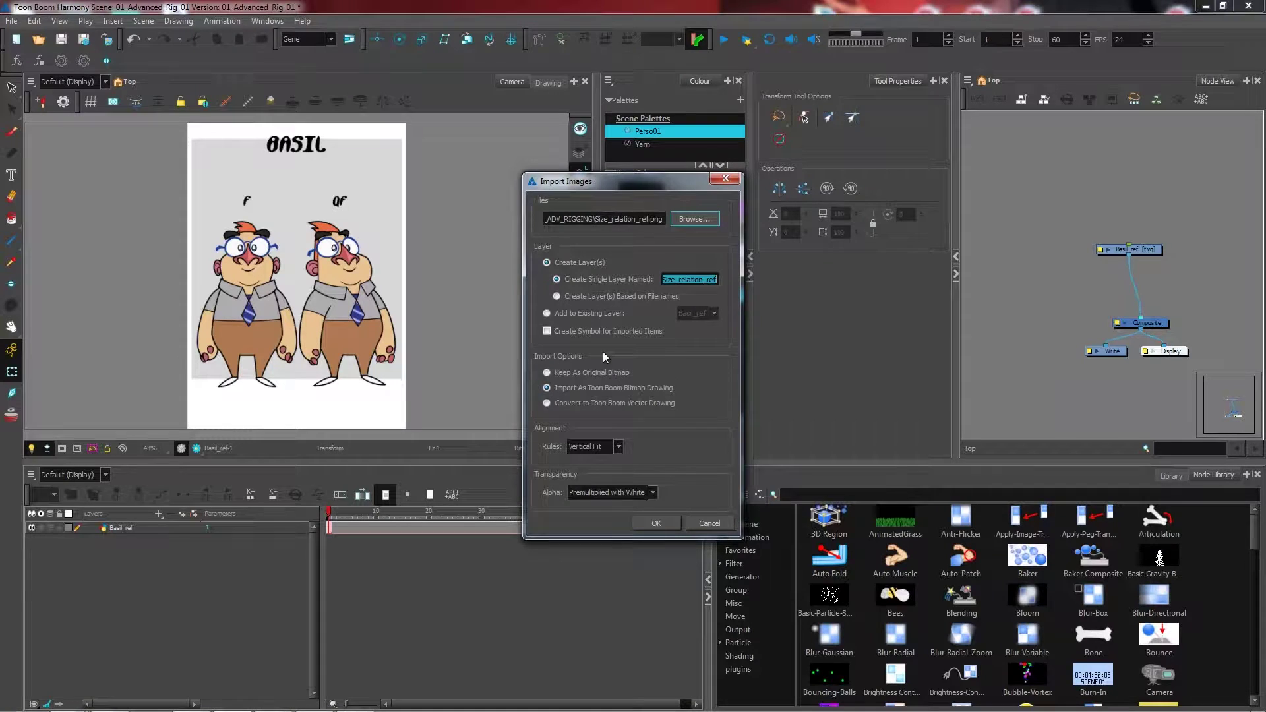
left_click(653, 525)
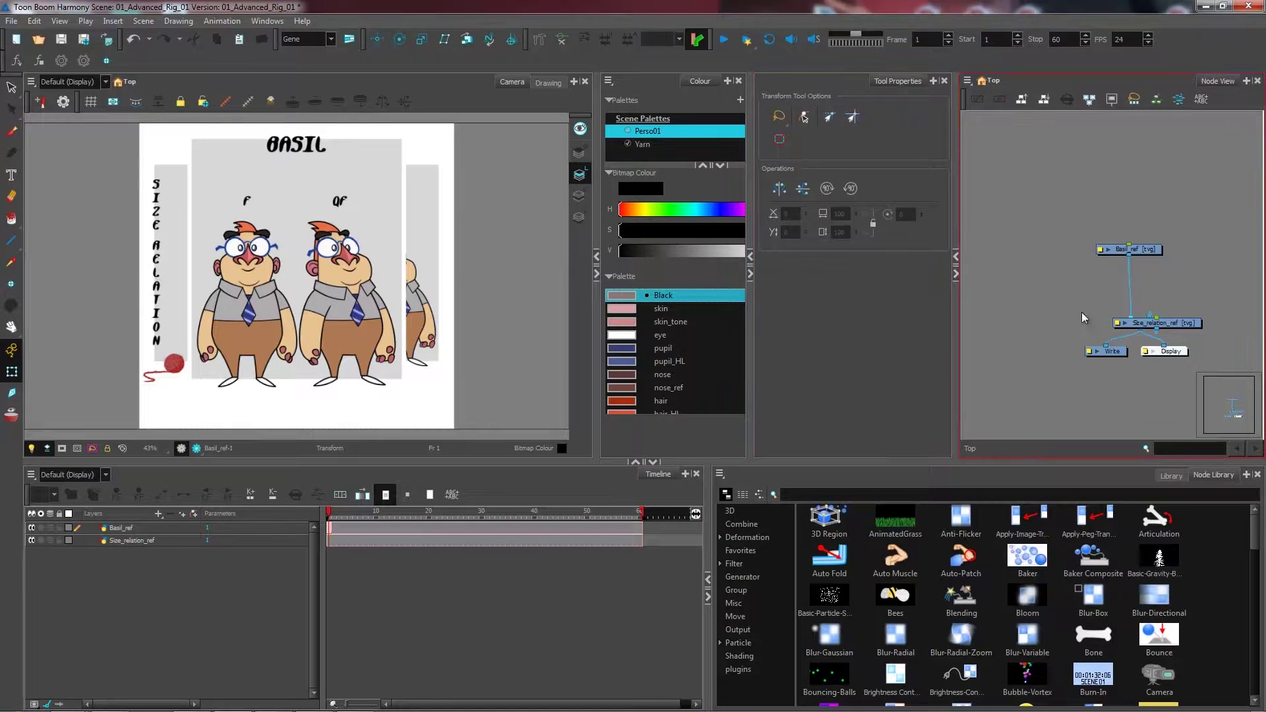
- Connect the Size_relation_ref node to the Composite, then move both reference nodes up
left_click_drag(1178, 334, 1068, 256)
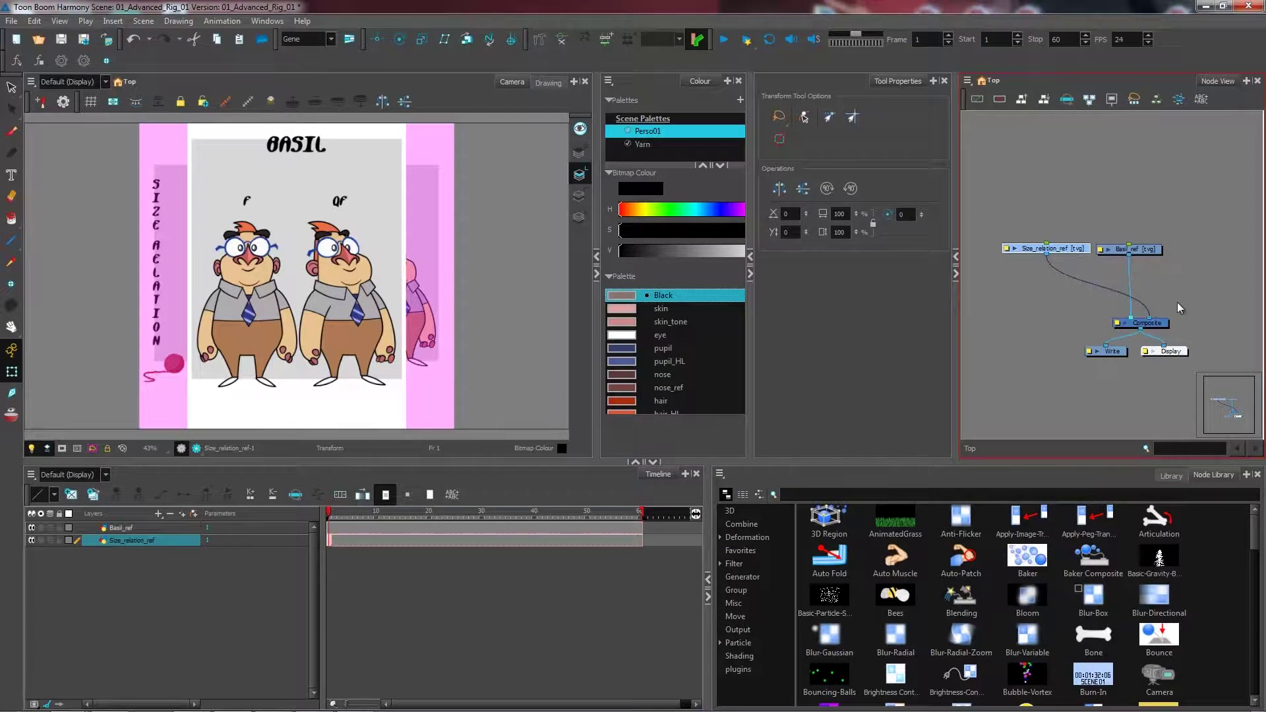
left_click_drag(1150, 320, 1122, 318)
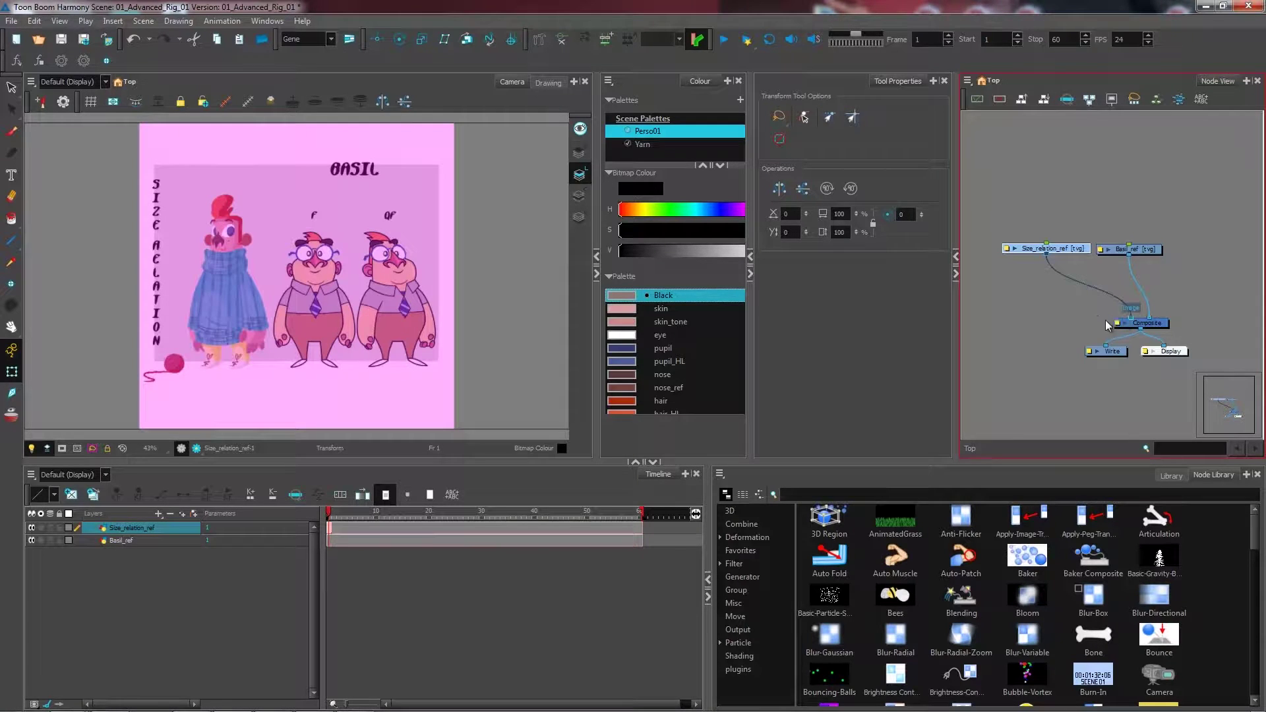
left_click(1071, 299)
left_click(1061, 248)
left_click(1031, 295)
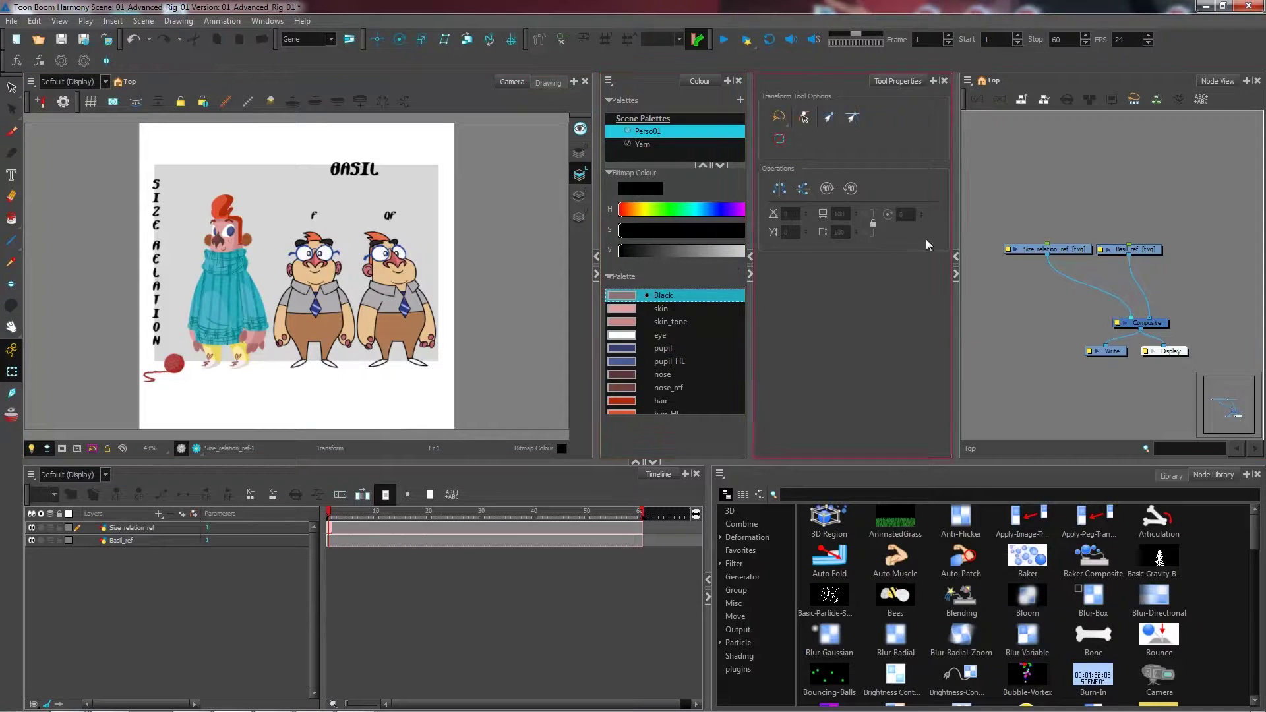
left_click_drag(1012, 227, 1205, 225)
left_click(1205, 249)
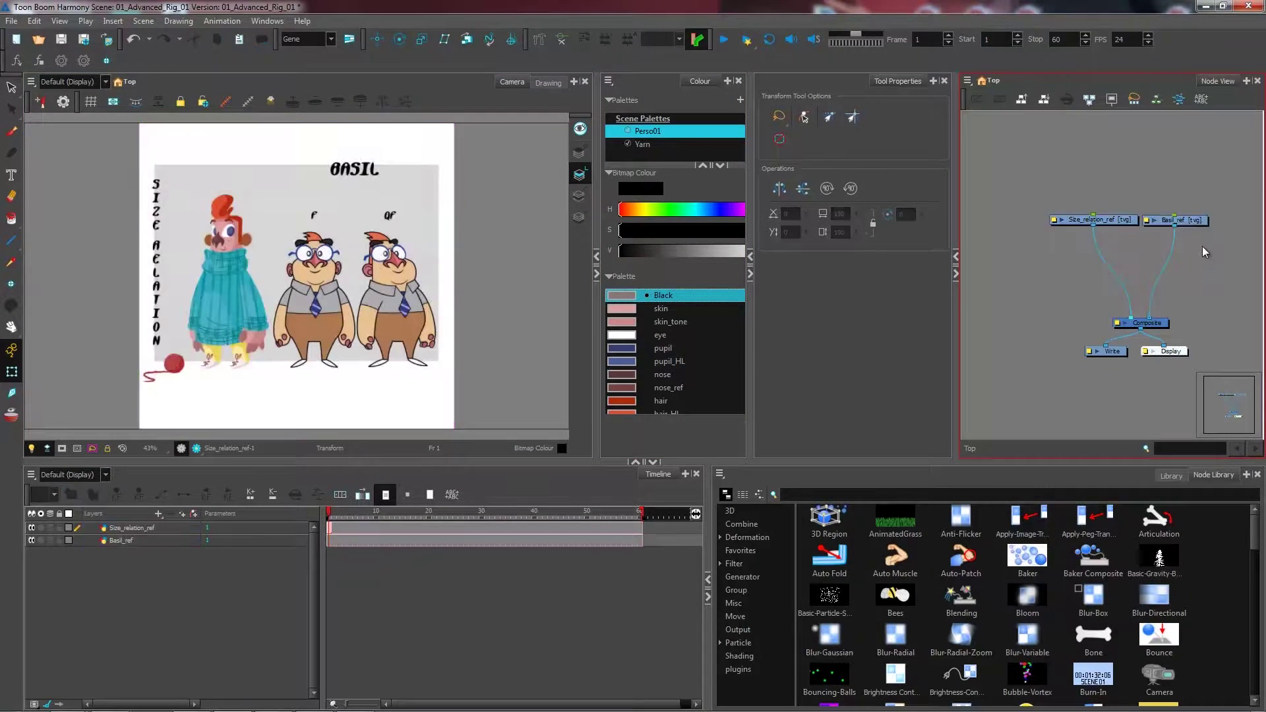
- Show the Library in an enlarged lower panel and try dragging out the CH_Ramsey_gr template
left_click(1170, 476)
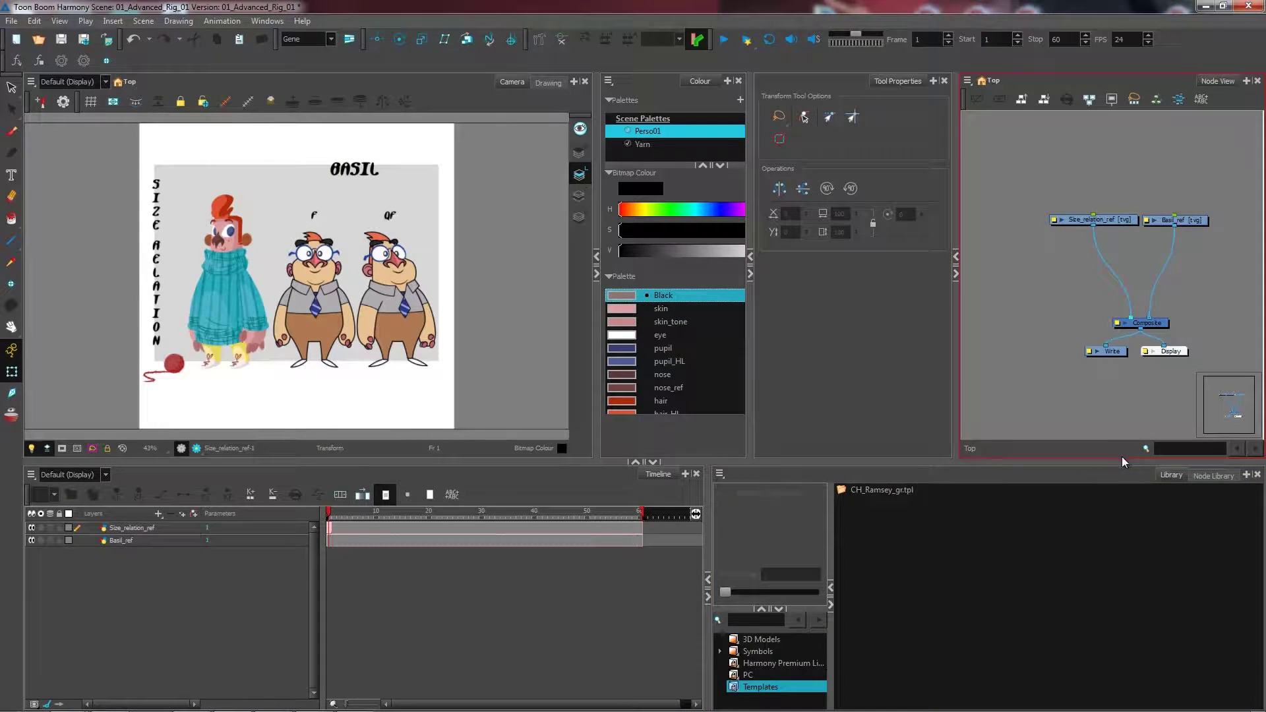
left_click_drag(1110, 459, 1110, 419)
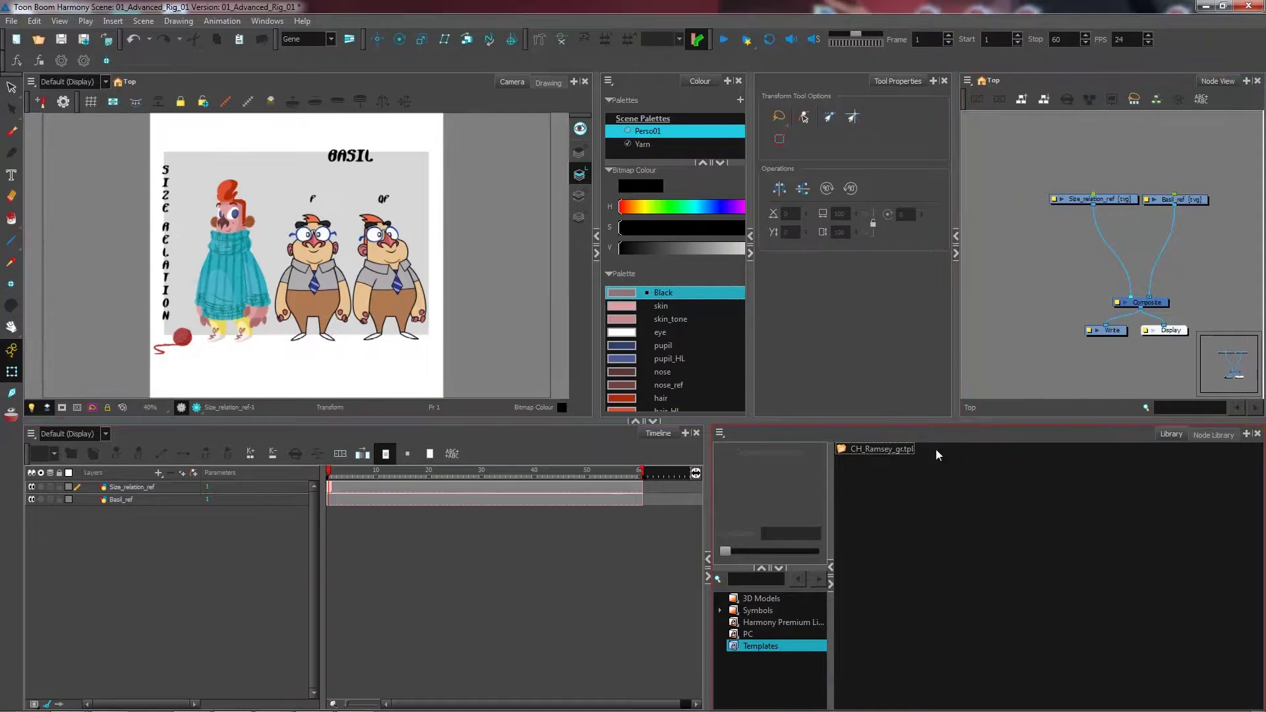
left_click(841, 448)
left_click_drag(896, 452, 883, 456)
left_click(895, 453)
left_click_drag(907, 451, 897, 456)
- Cancel the Open Library dialog and select the library's Templates folder instead
right_click(757, 663)
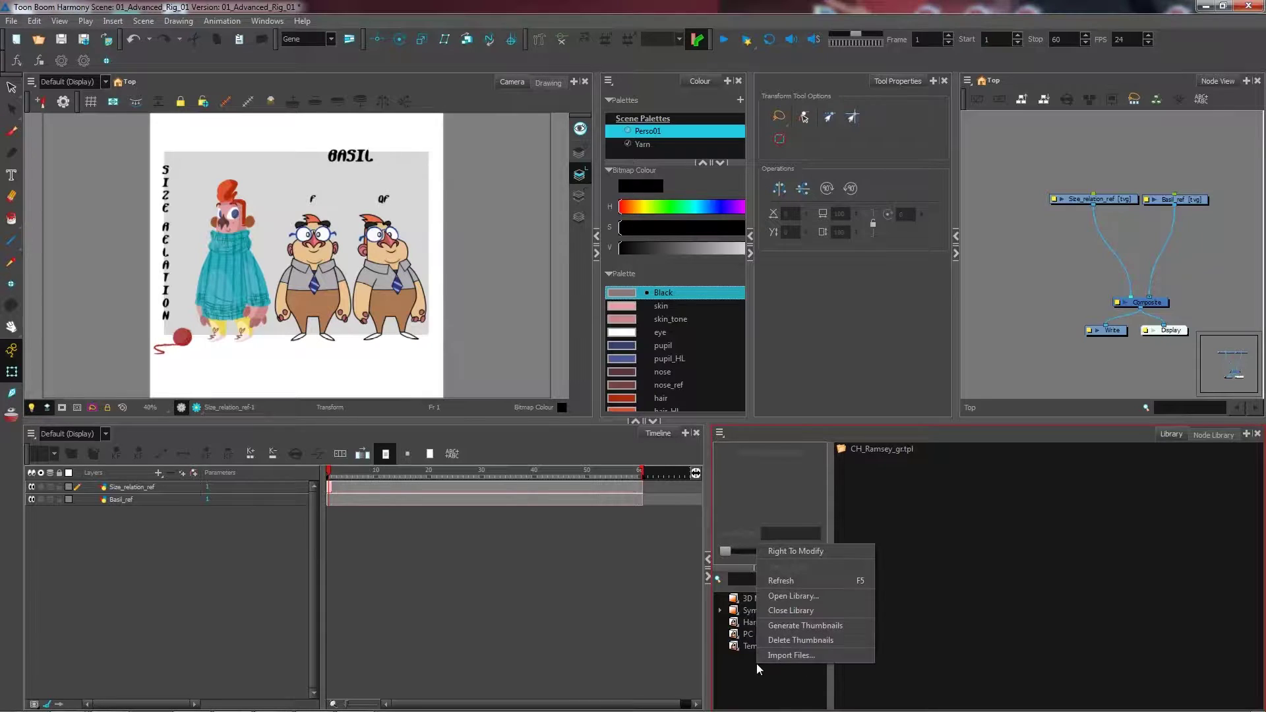
left_click(789, 598)
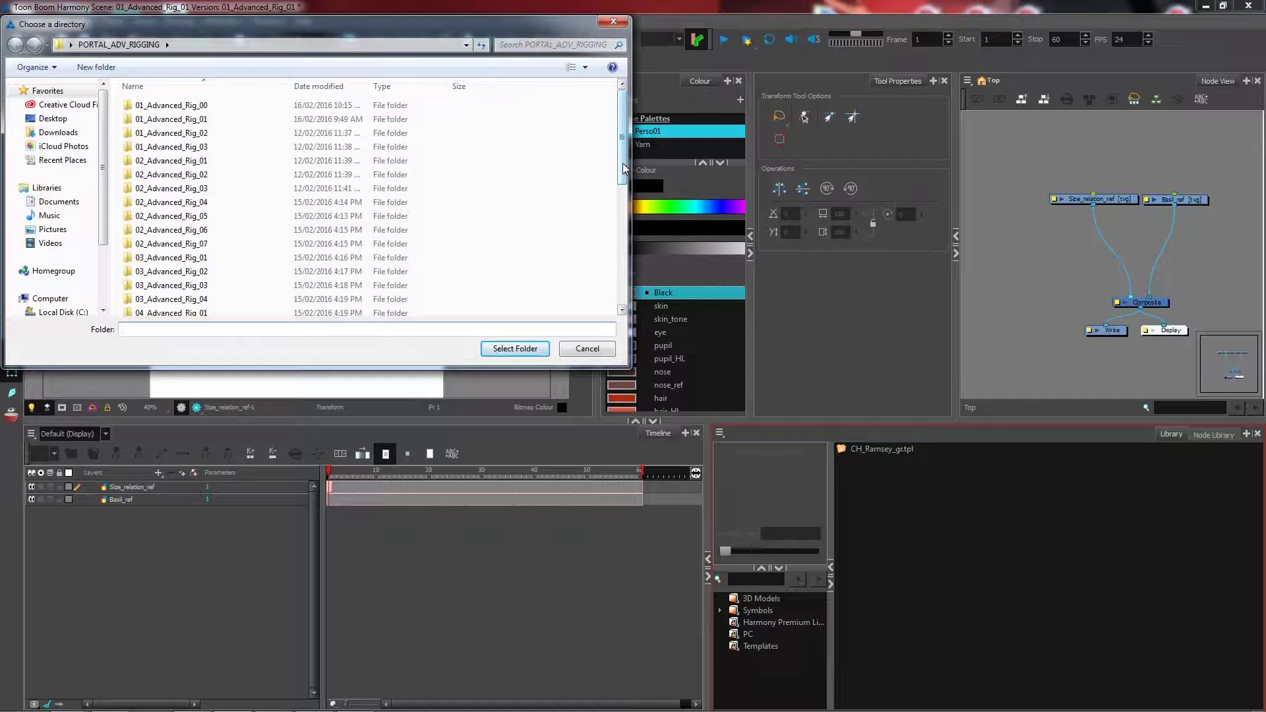
left_click_drag(623, 170, 639, 293)
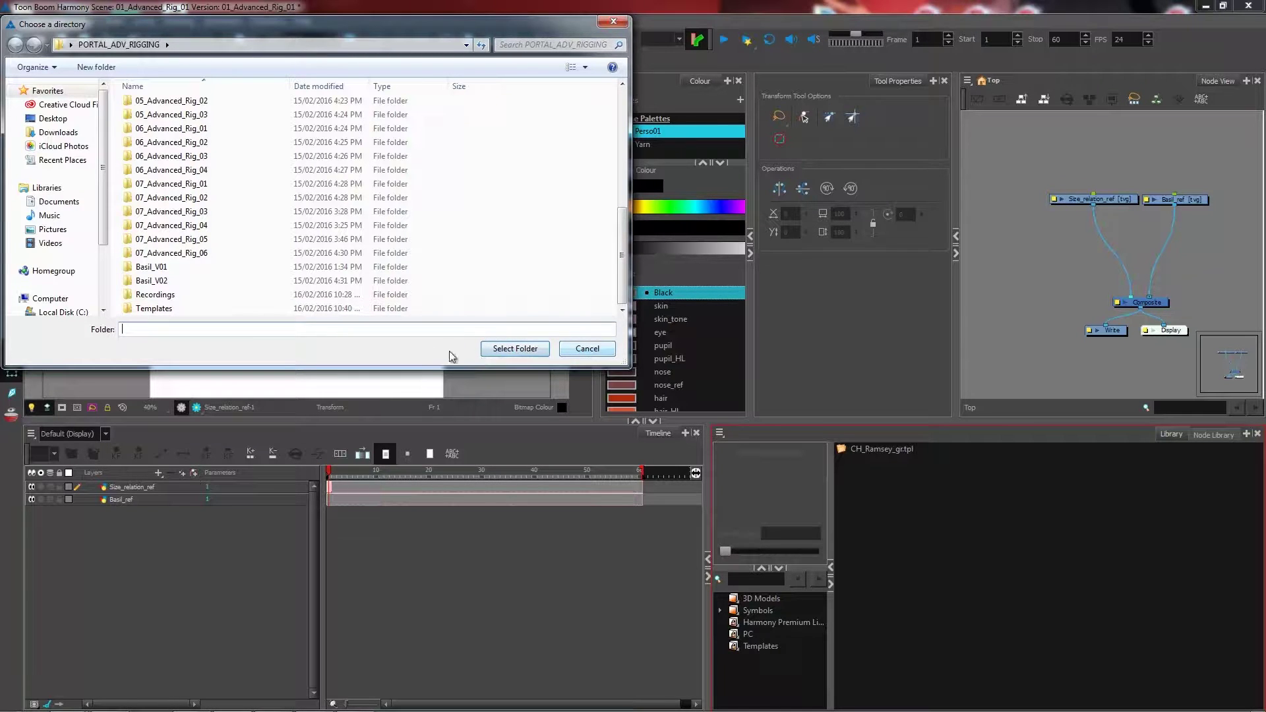
left_click(593, 355)
left_click(780, 647)
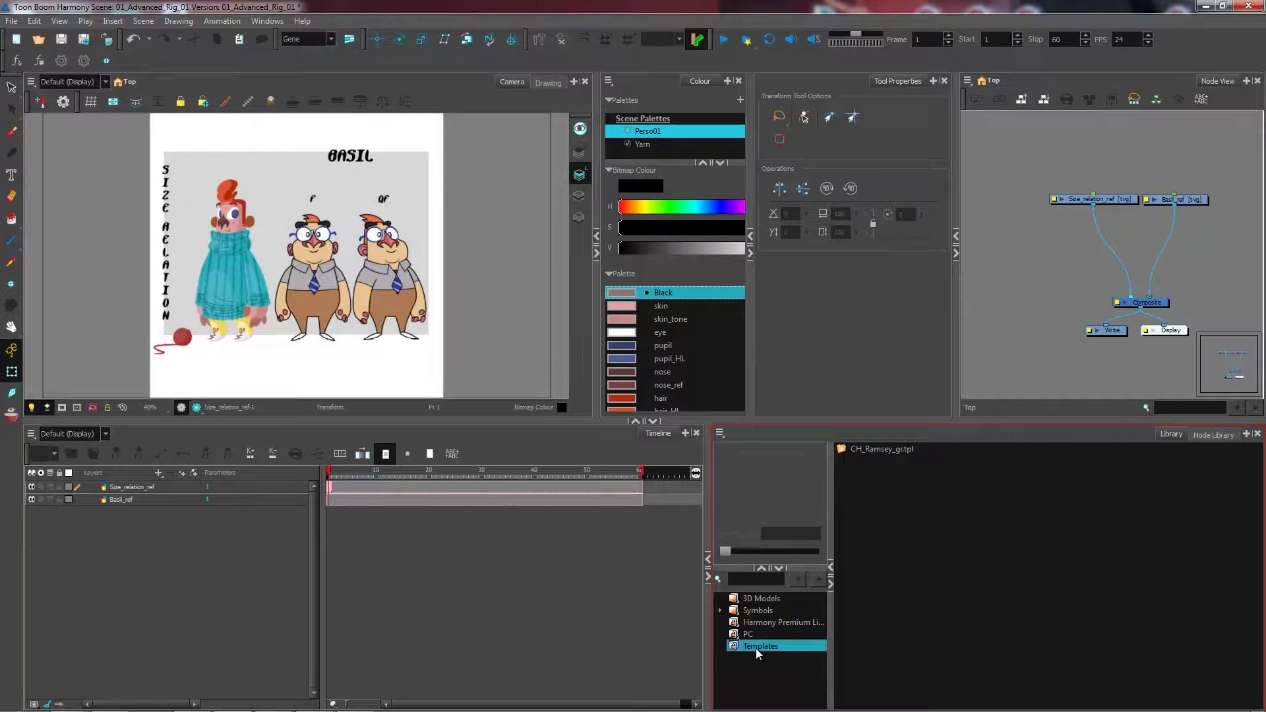
- Add the CH_Ramsey_gr template to the Node View and link its output to the Composite
left_click(875, 450)
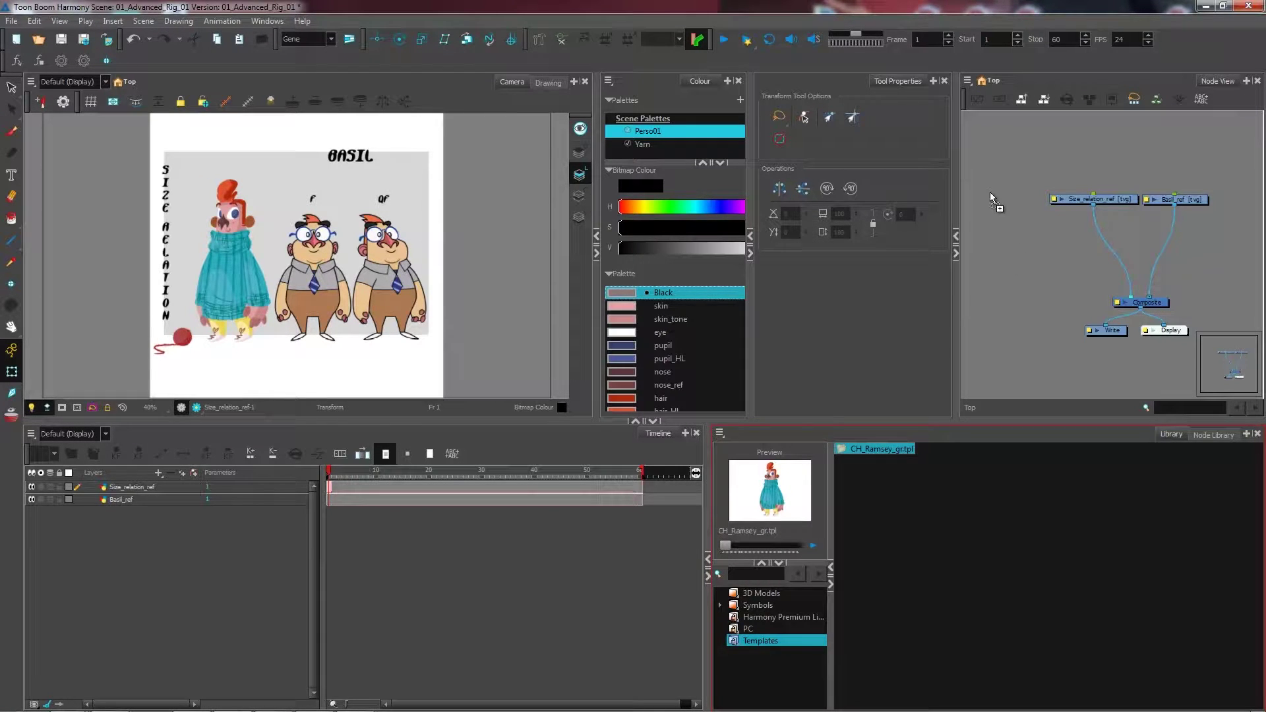
left_click_drag(990, 192, 992, 198)
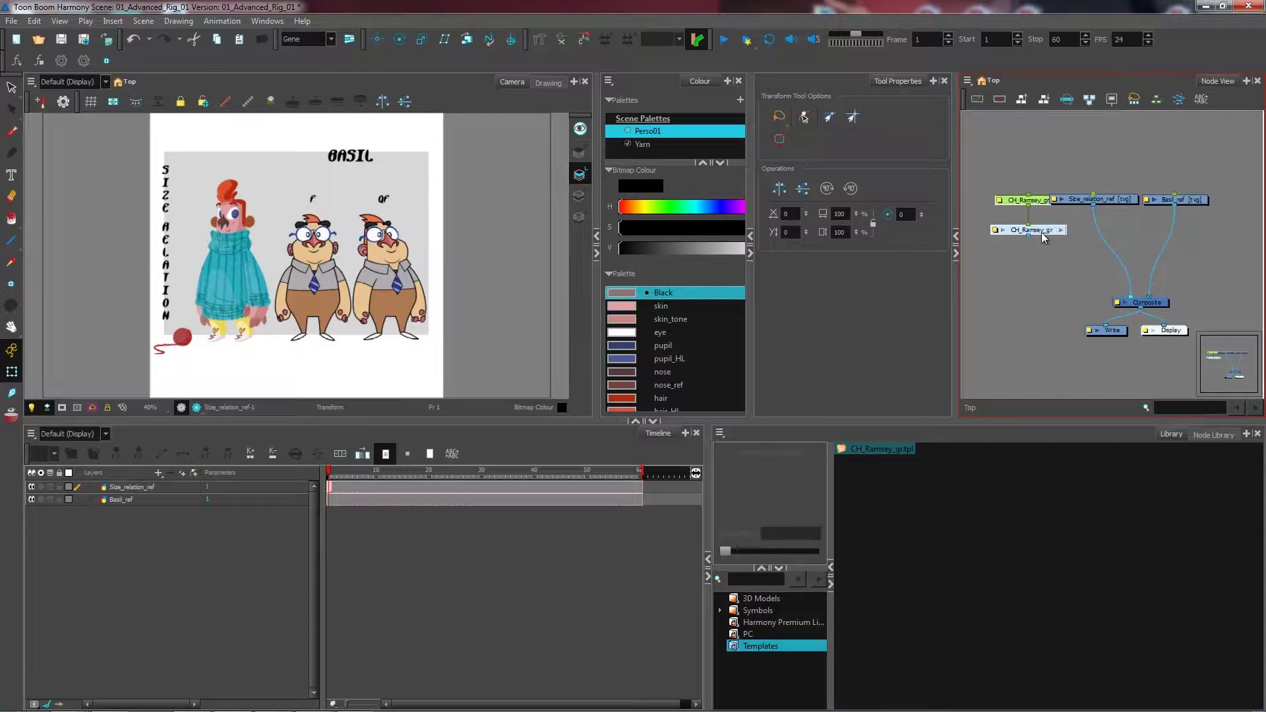
left_click_drag(1003, 205, 1126, 295)
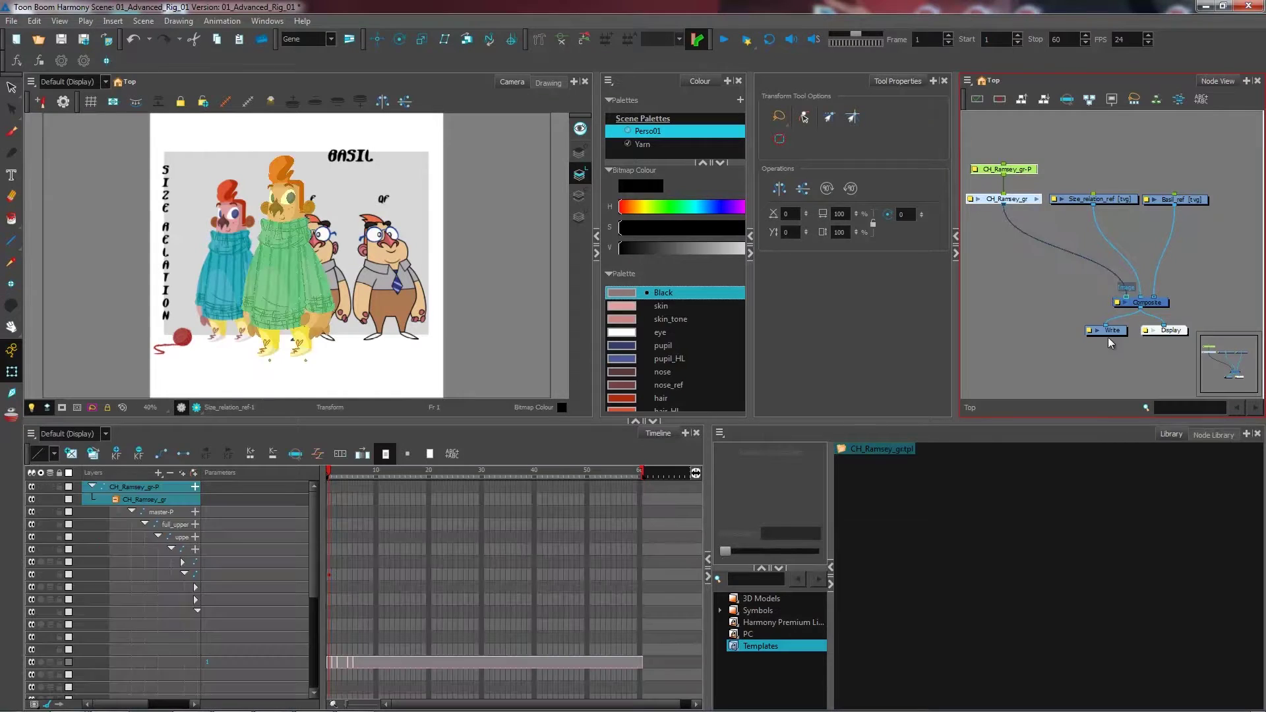
left_click(1145, 238)
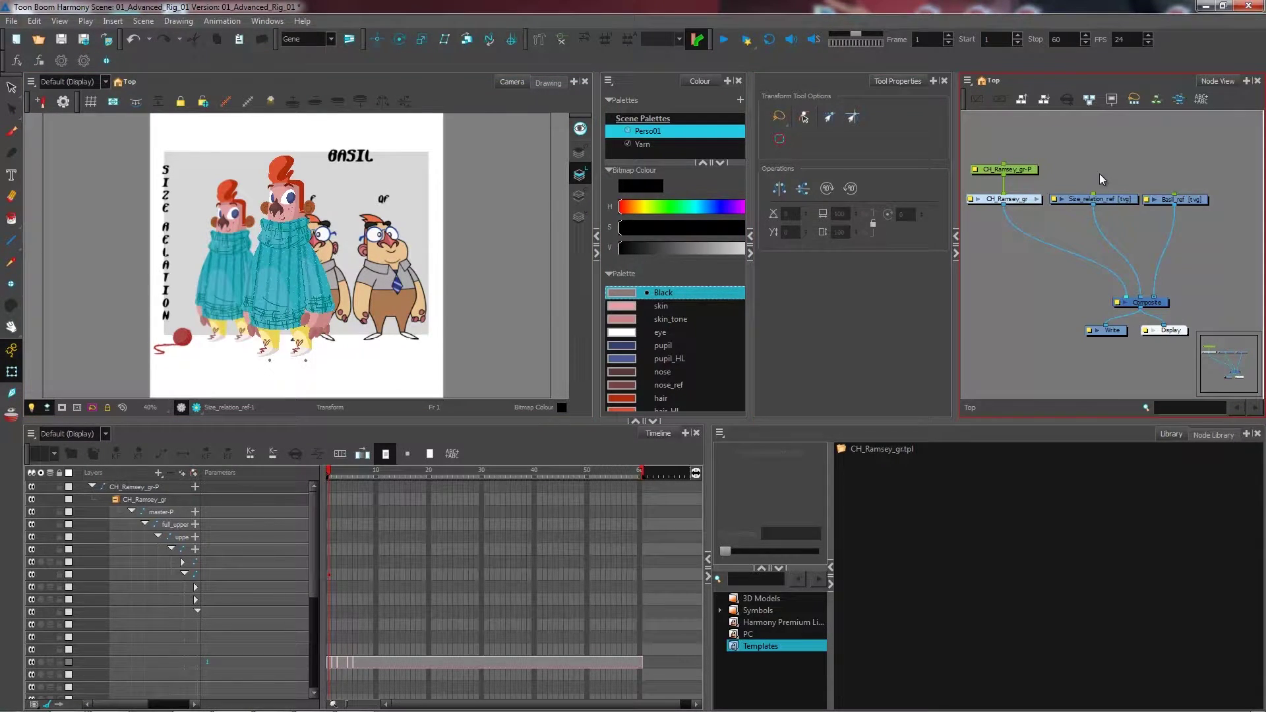
left_click(1102, 200)
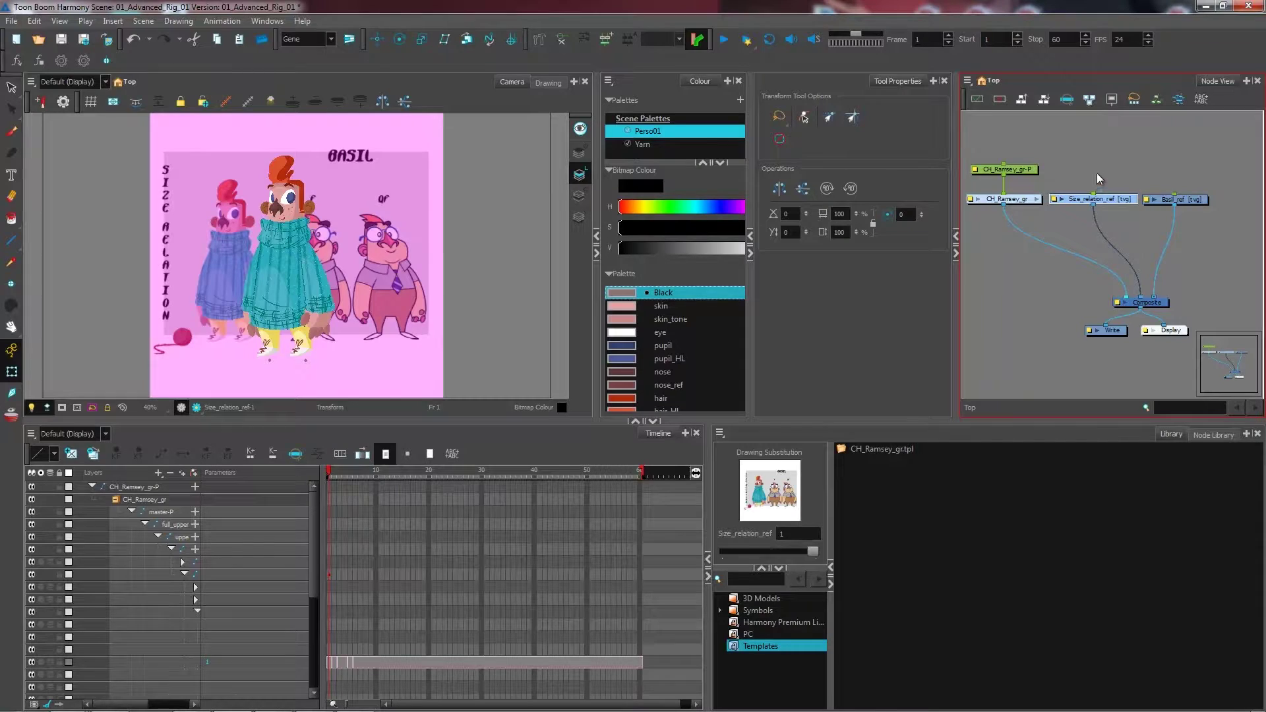
- Add a Size_relation_ref-P peg with Ctrl+P and place it above the chart drawing
left_click(1097, 173)
left_click(1097, 201)
key("ctrl+p")
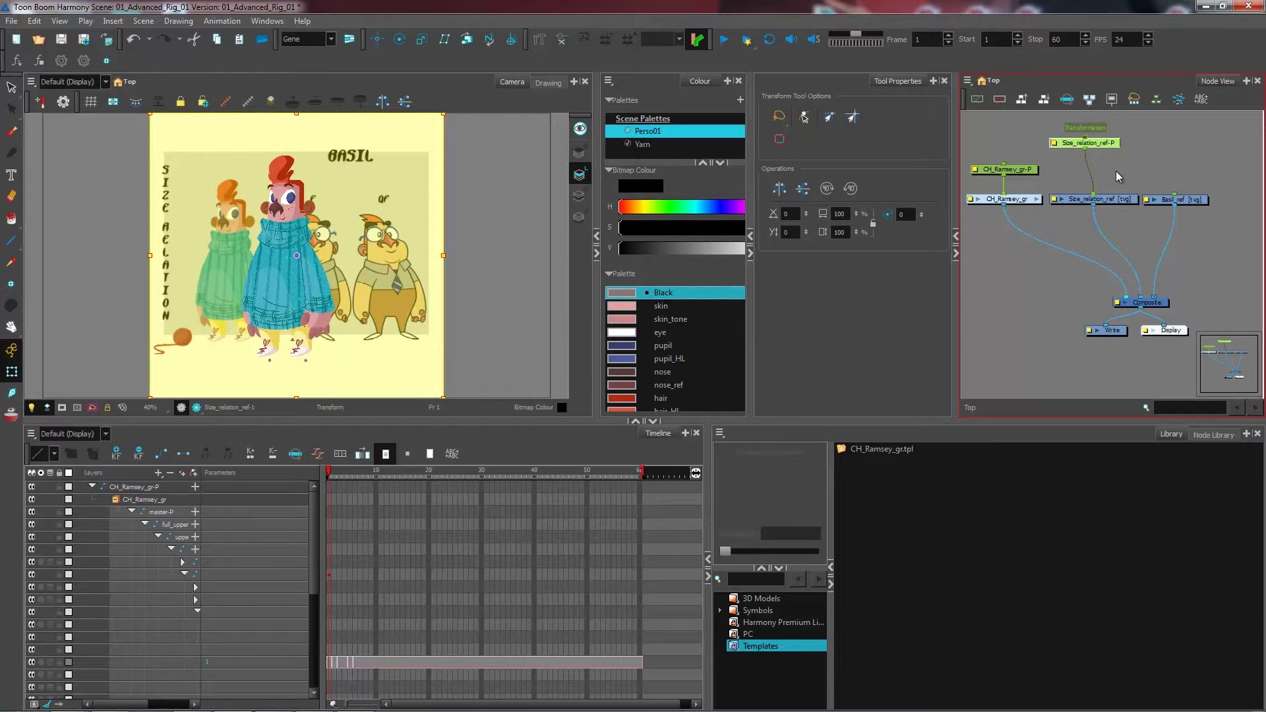
left_click(1115, 171)
left_click_drag(1100, 152, 1113, 174)
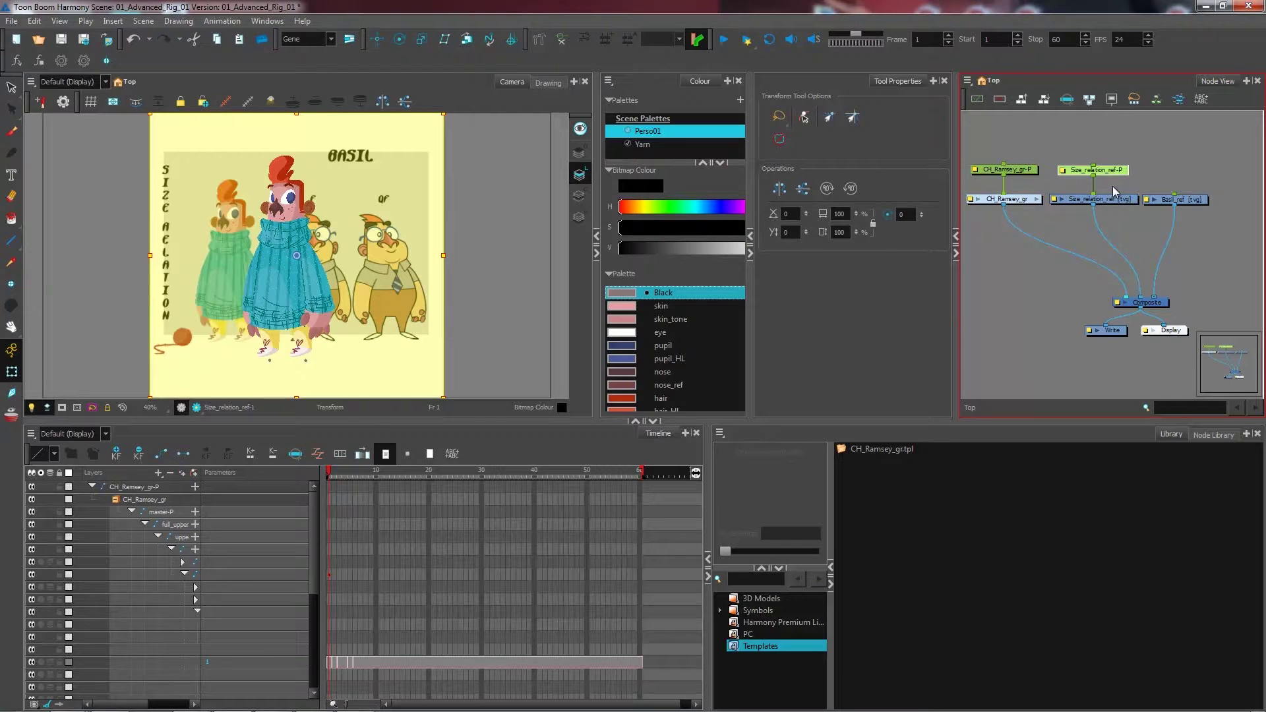
left_click(1113, 198)
left_click(1114, 172)
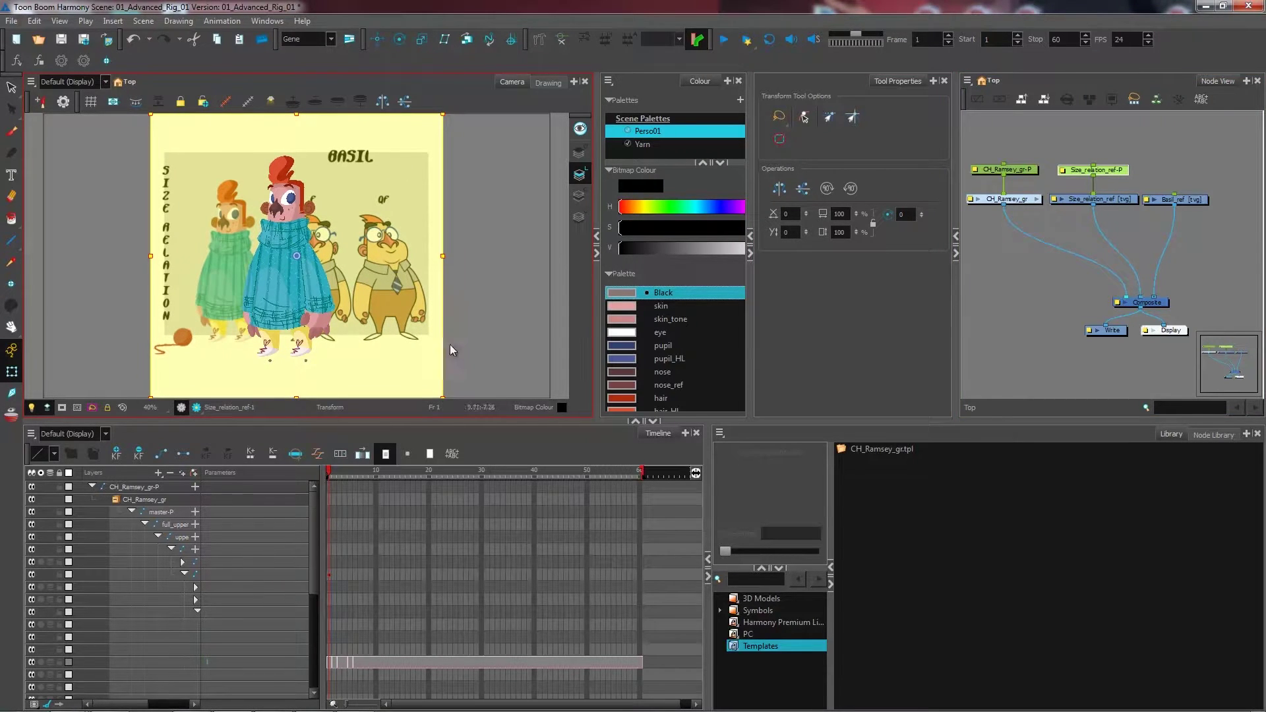
- Scale and shift the chart, undo a skew, and enlarge it around the character's foot pivot
left_click_drag(482, 420, 483, 525)
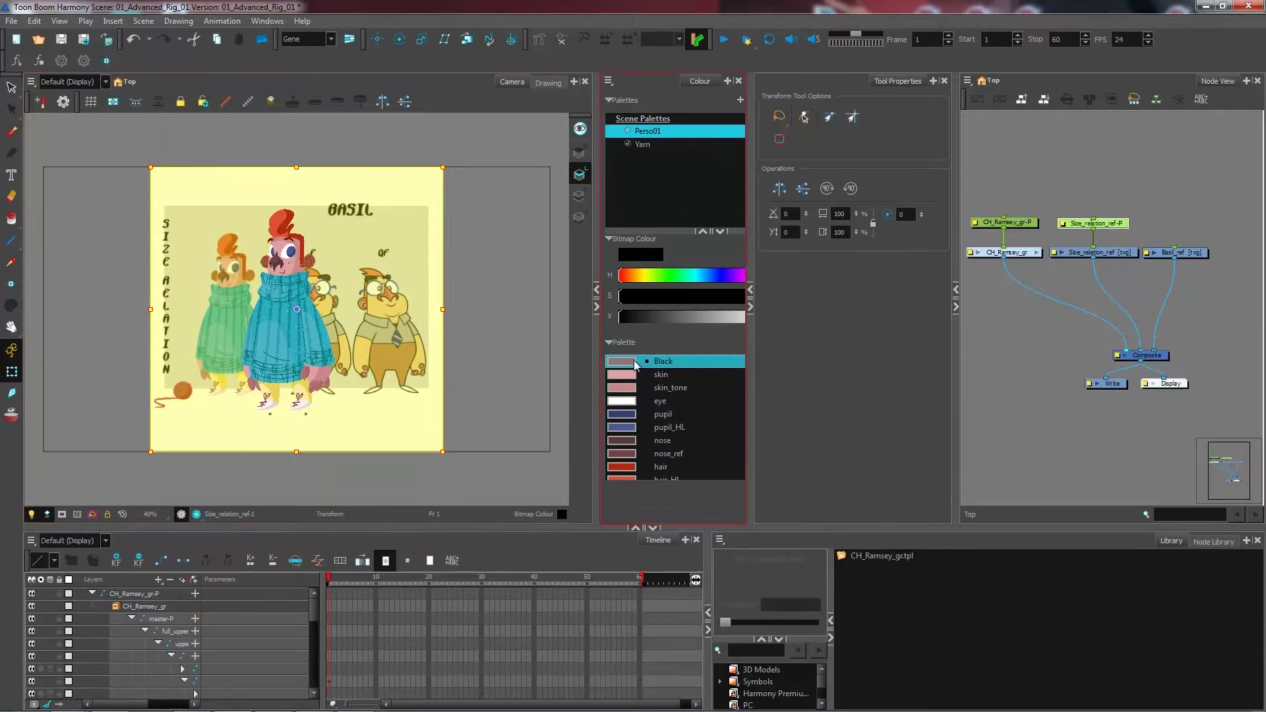
left_click_drag(600, 361, 619, 360)
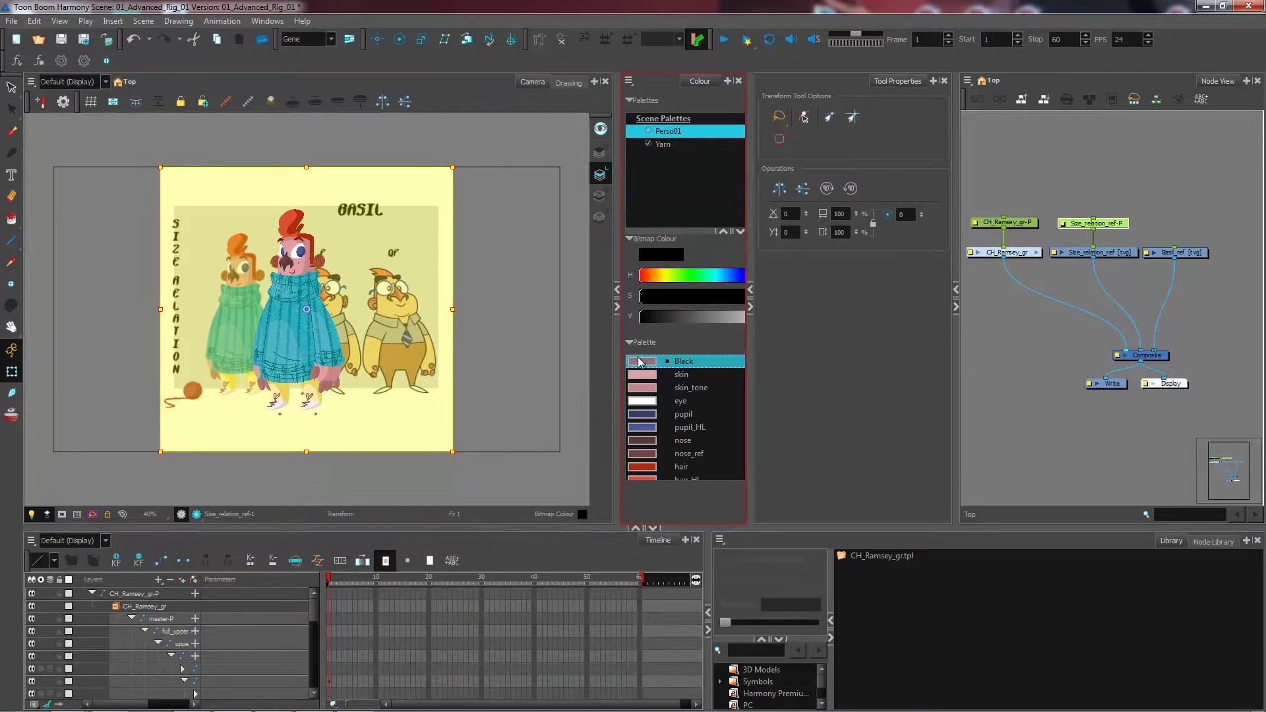
left_click_drag(452, 450, 477, 475)
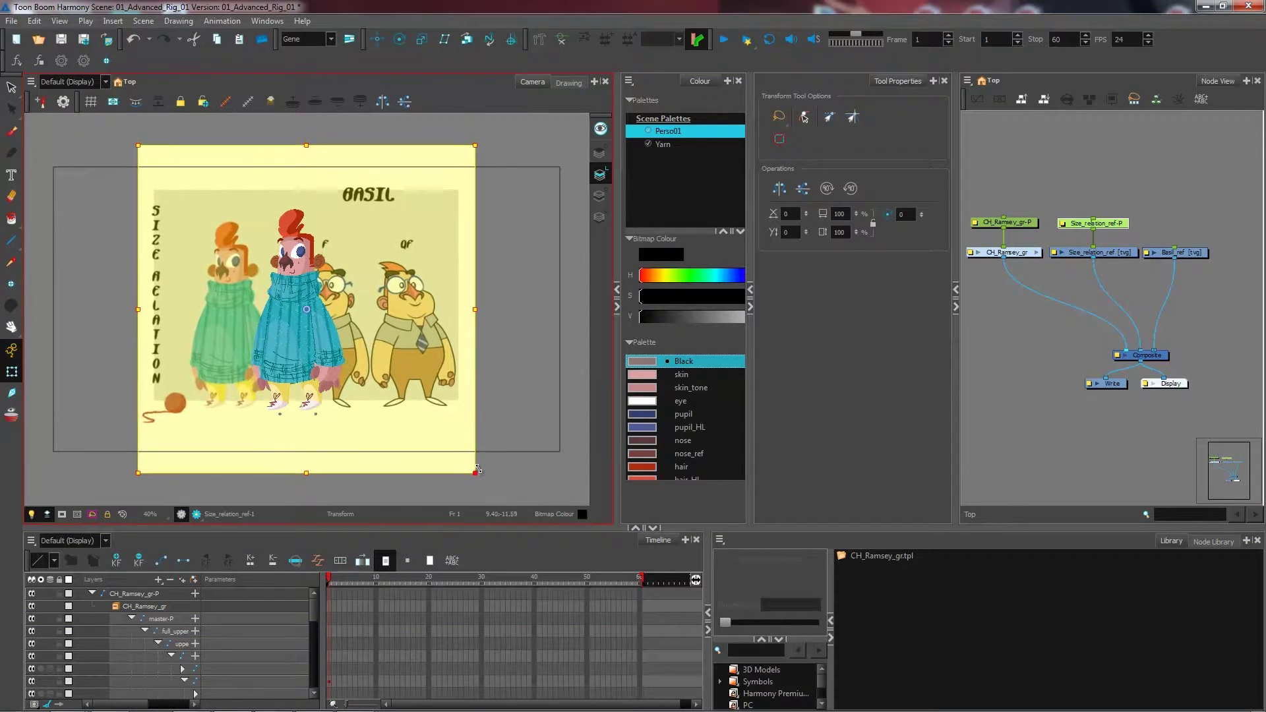
left_click_drag(220, 312, 282, 309)
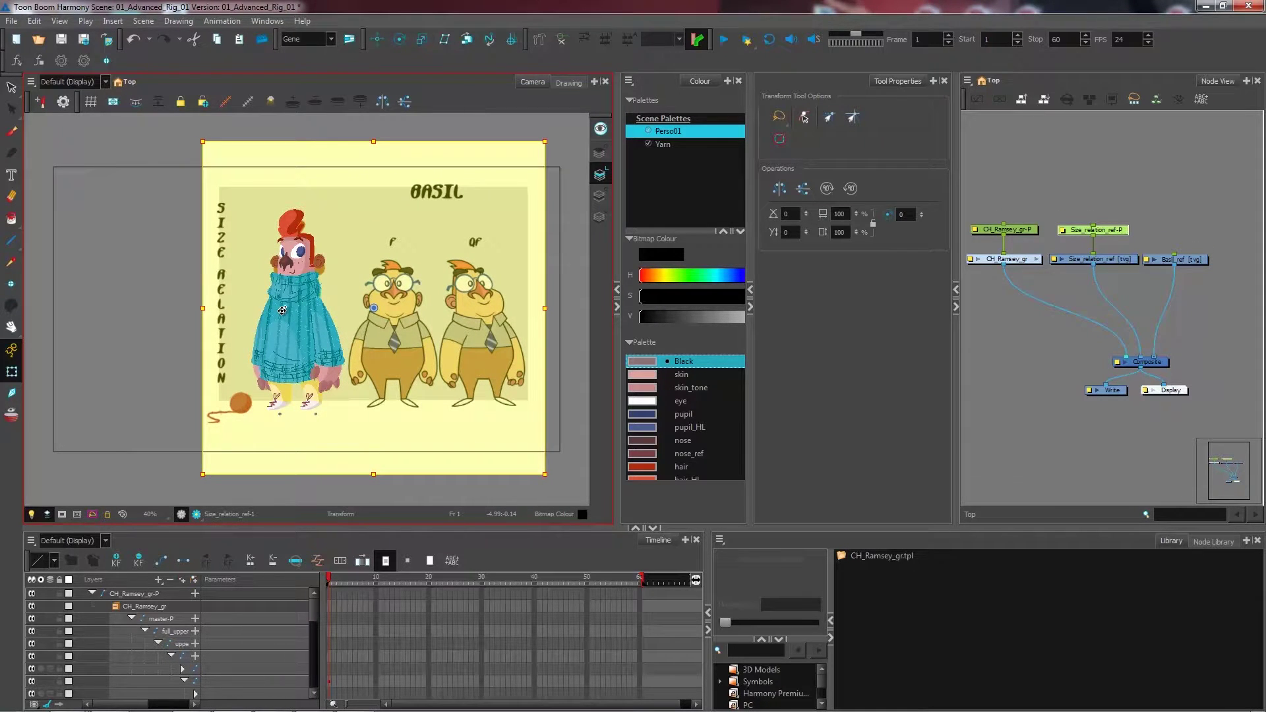
left_click_drag(375, 309, 343, 367)
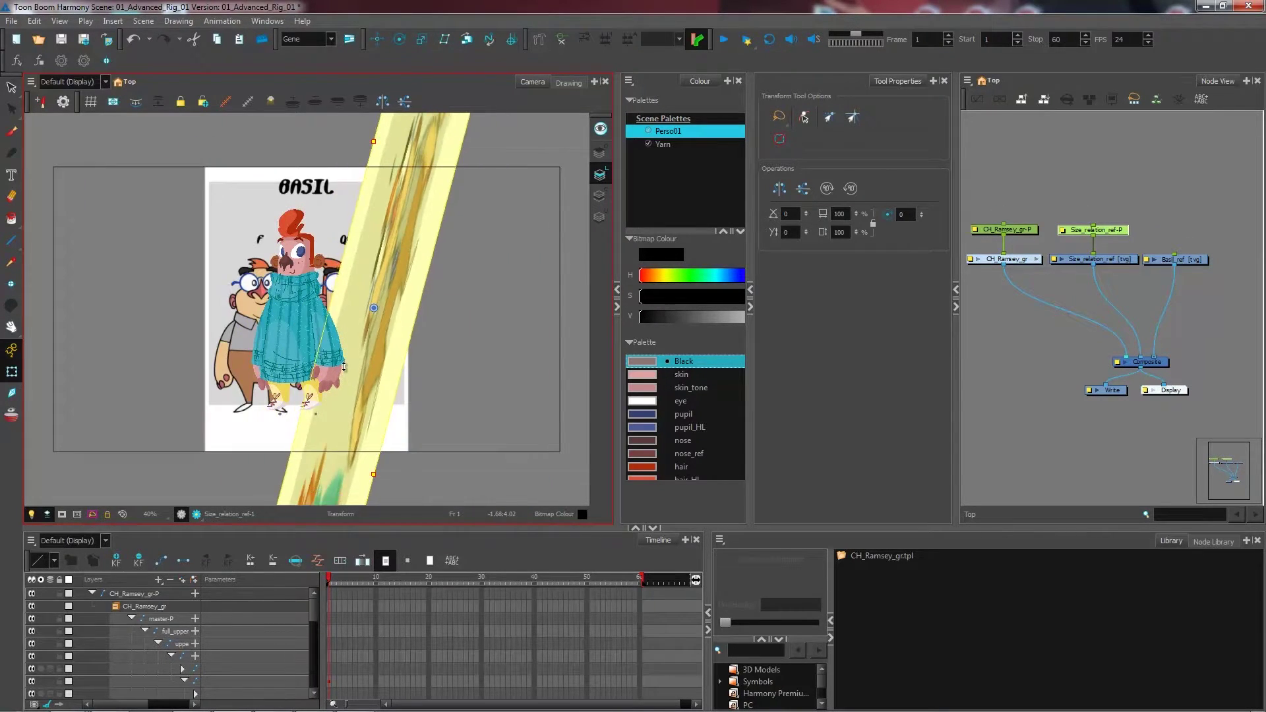
key("ctrl+z")
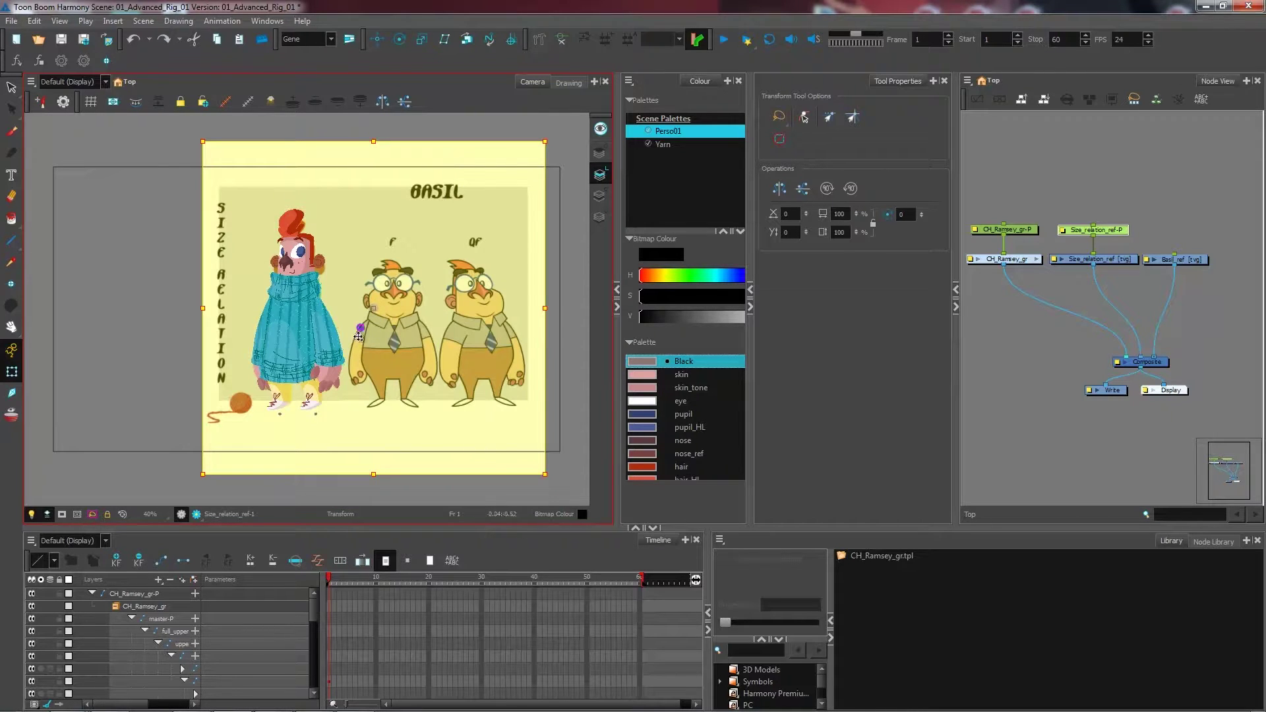
left_click_drag(359, 336, 322, 404)
left_click_drag(200, 138, 197, 123)
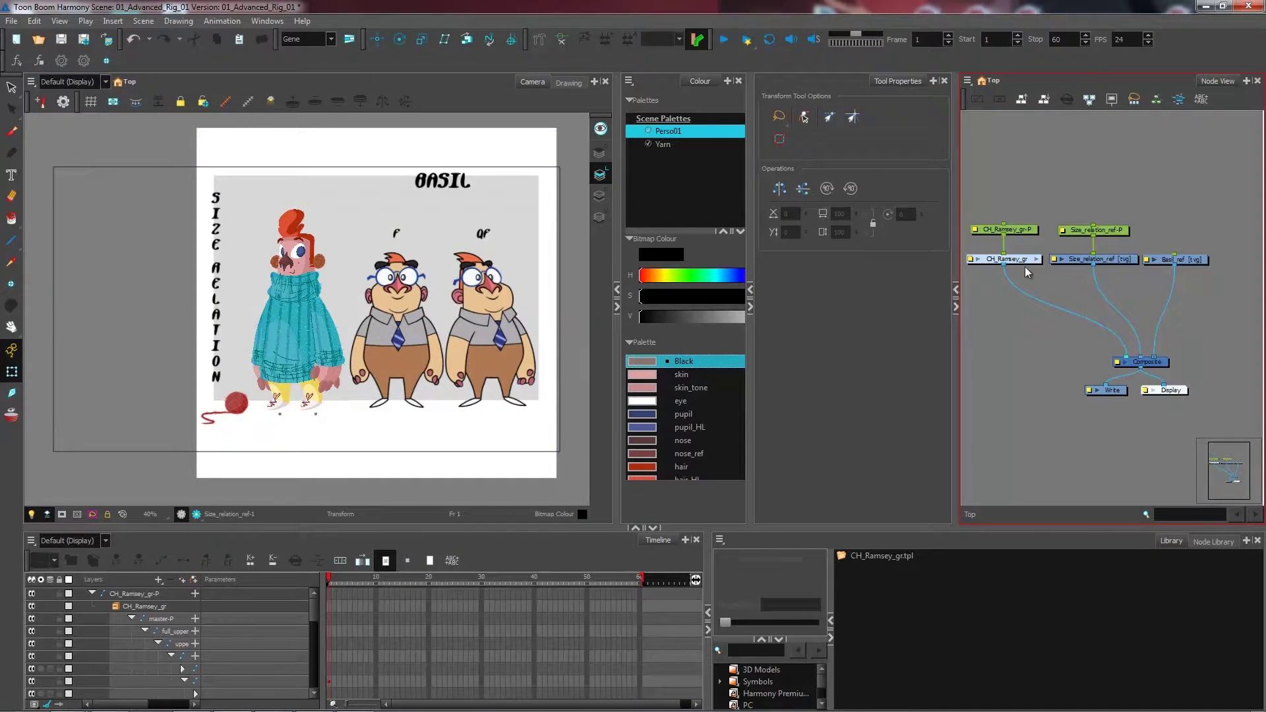
left_click(1004, 229)
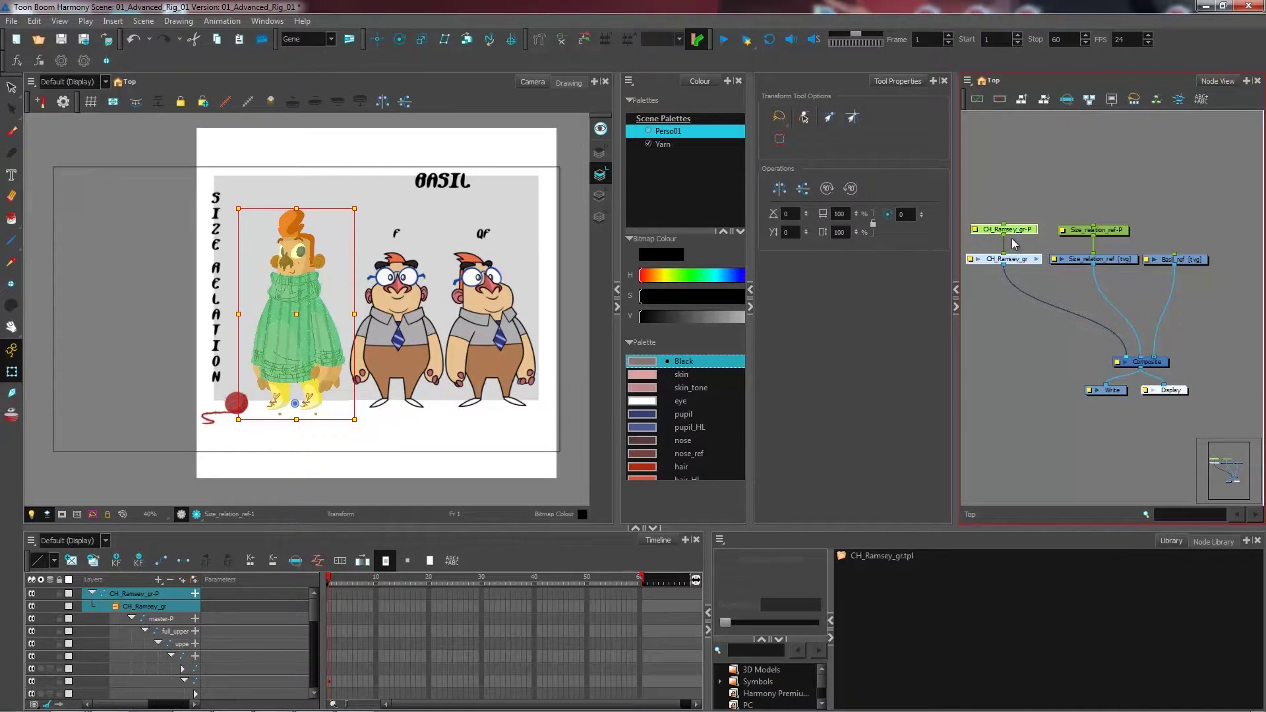
- Delete the Ramsey rig nodes and layers, then toggle the chart drawing's visibility to compare
key("Delete")
key("Return")
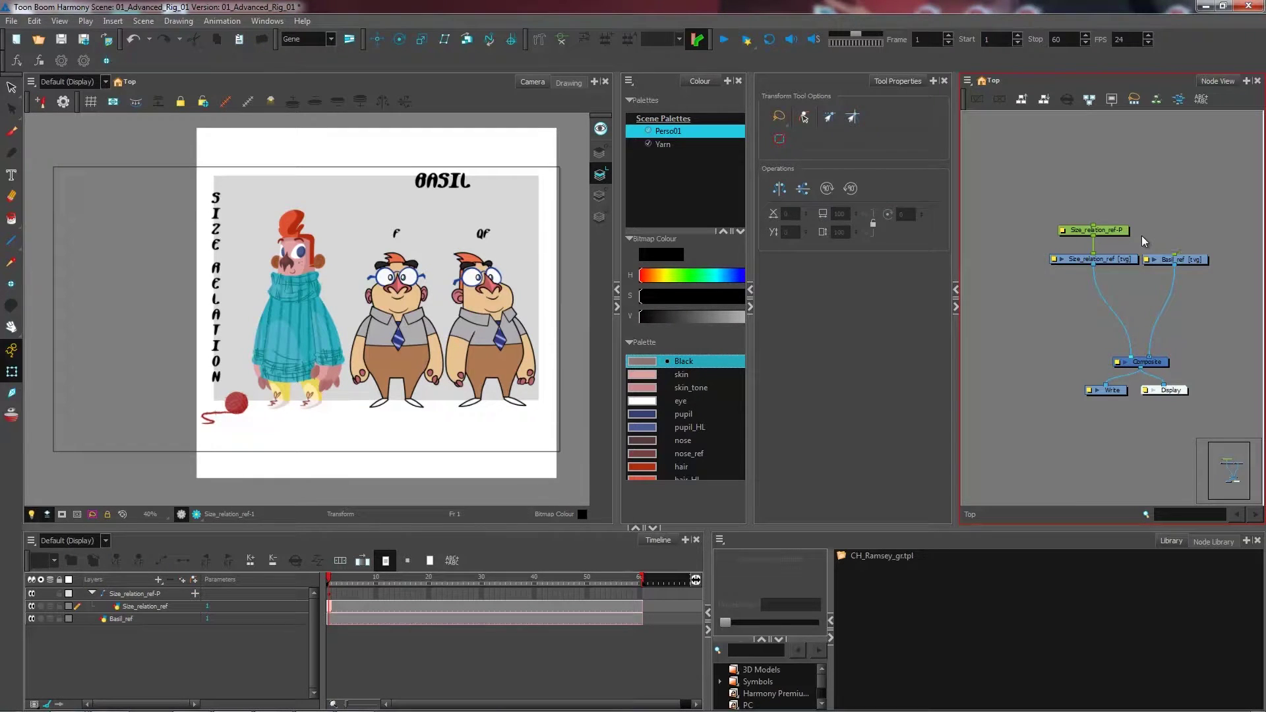
left_click(1105, 232)
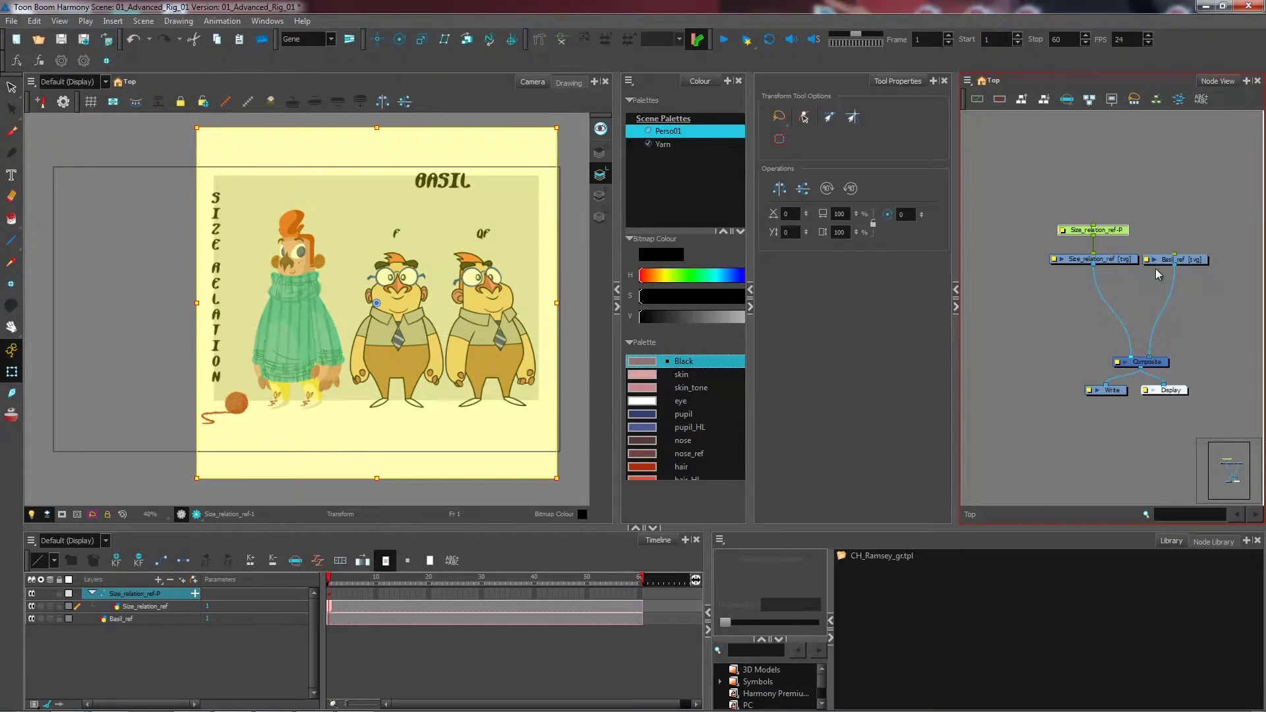
left_click(1114, 261)
key("a")
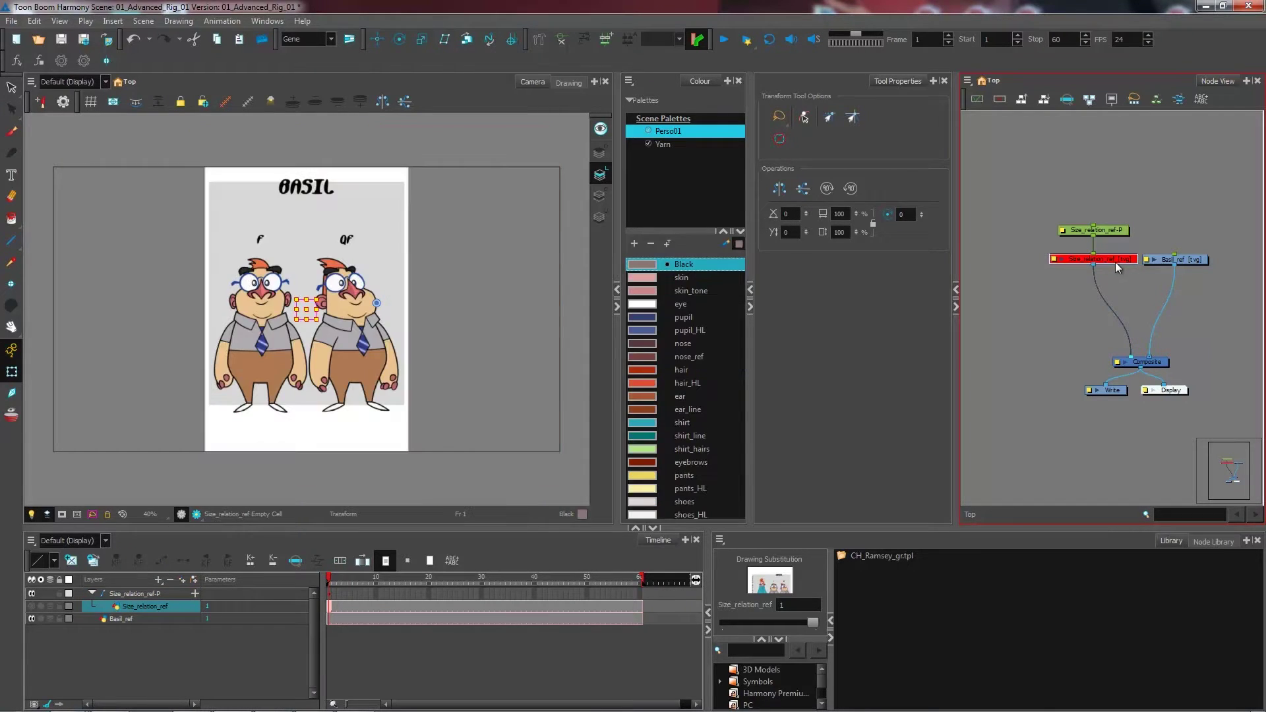
key("a")
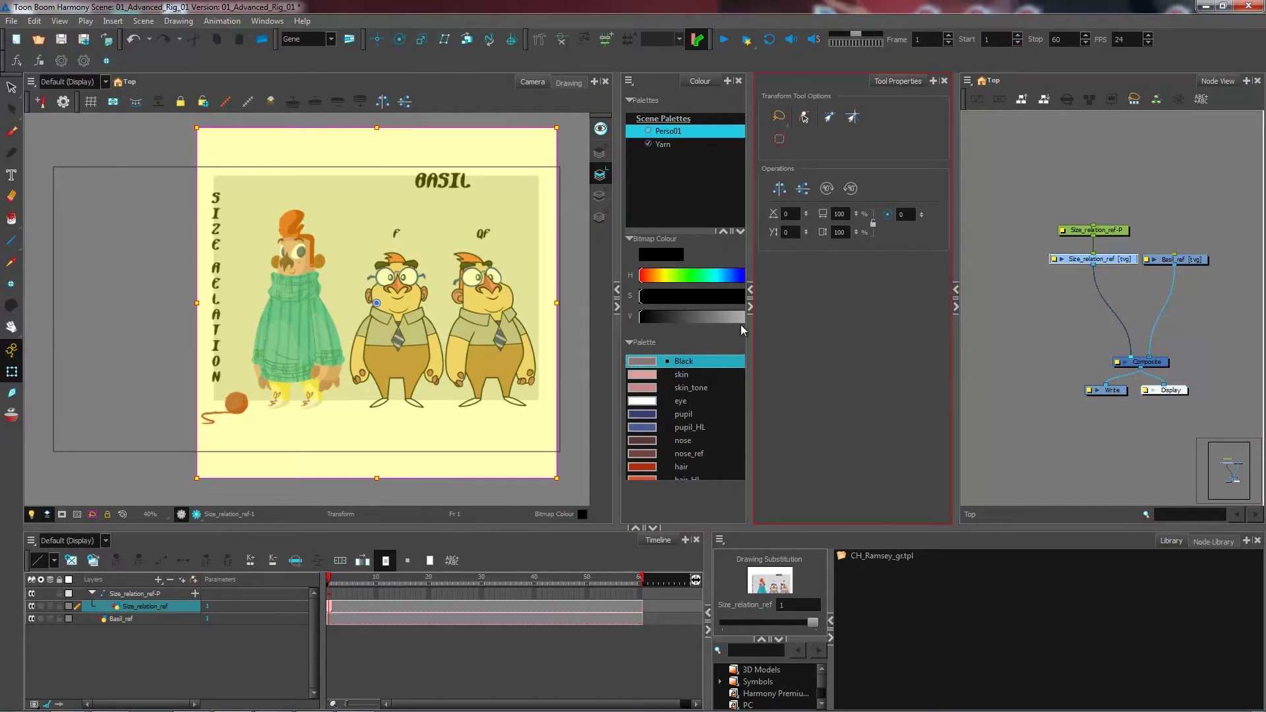
left_click(1066, 307)
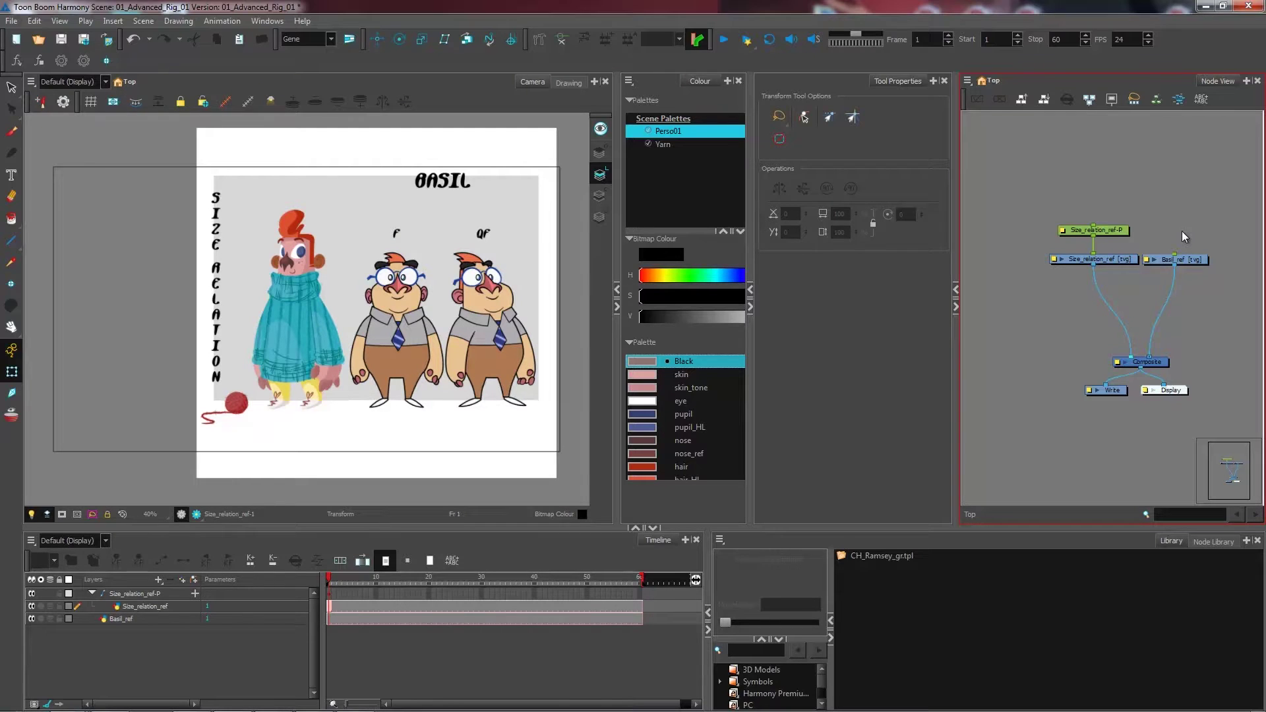
- Add a Basil_ref-P peg with Ctrl+P and position it above the Basil_ref drawing node
left_click(1177, 261)
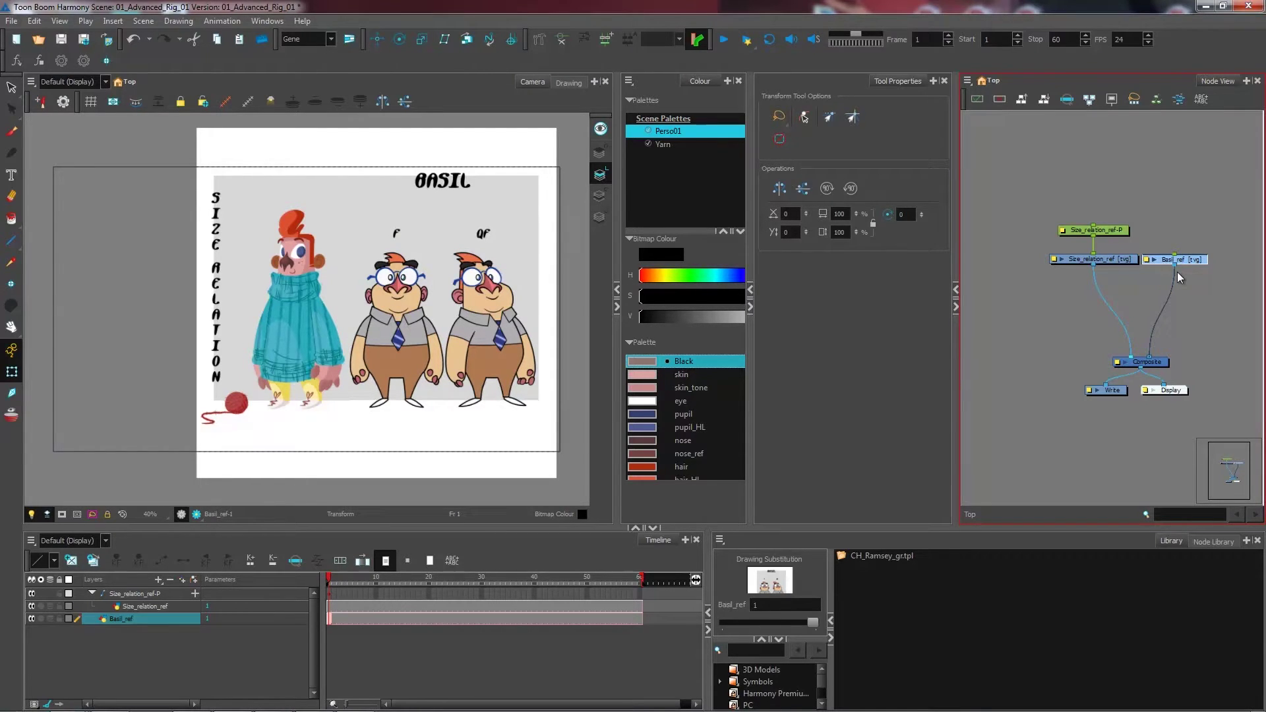
key("ctrl+p")
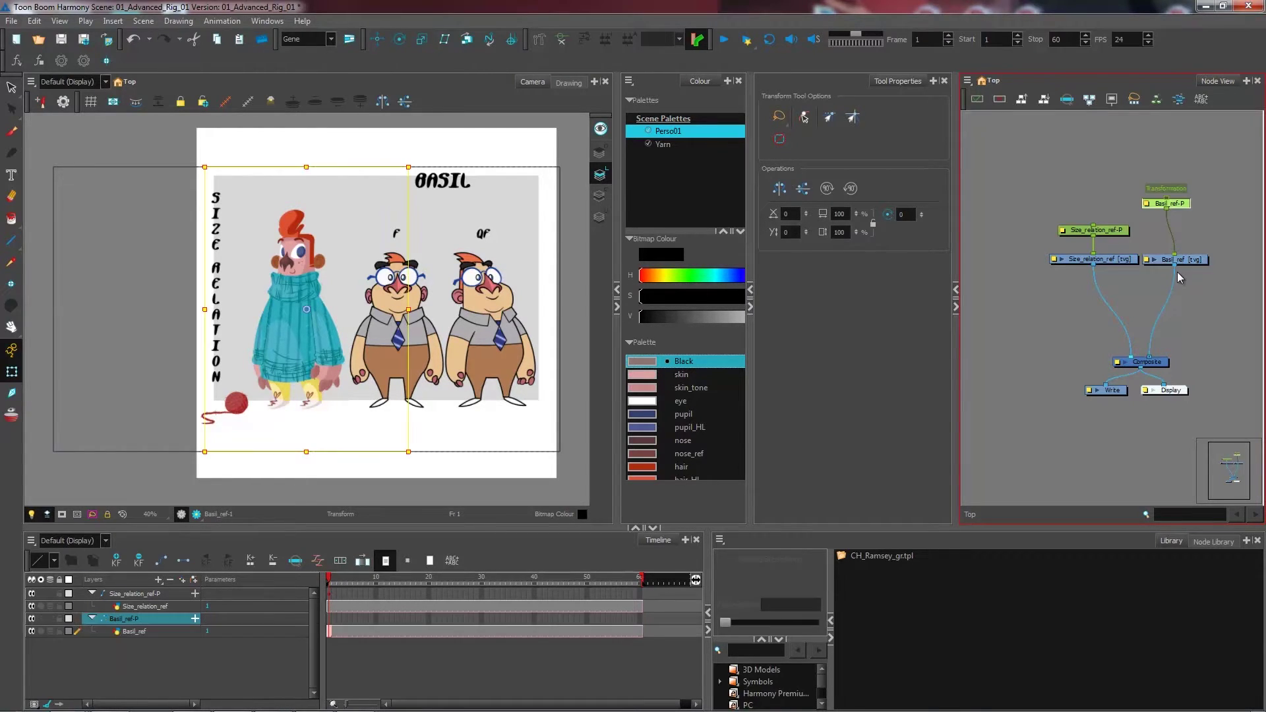
left_click(1177, 231)
left_click_drag(1180, 206, 1190, 235)
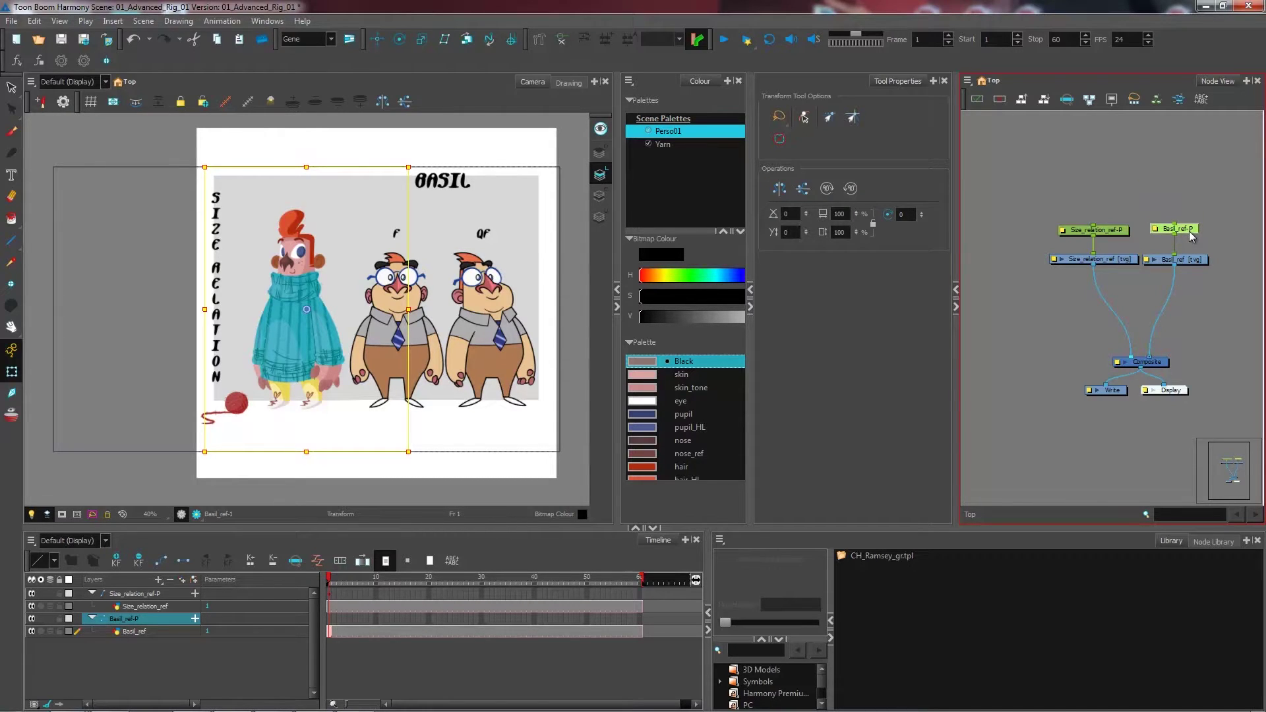
left_click(1142, 295)
left_click(1180, 231)
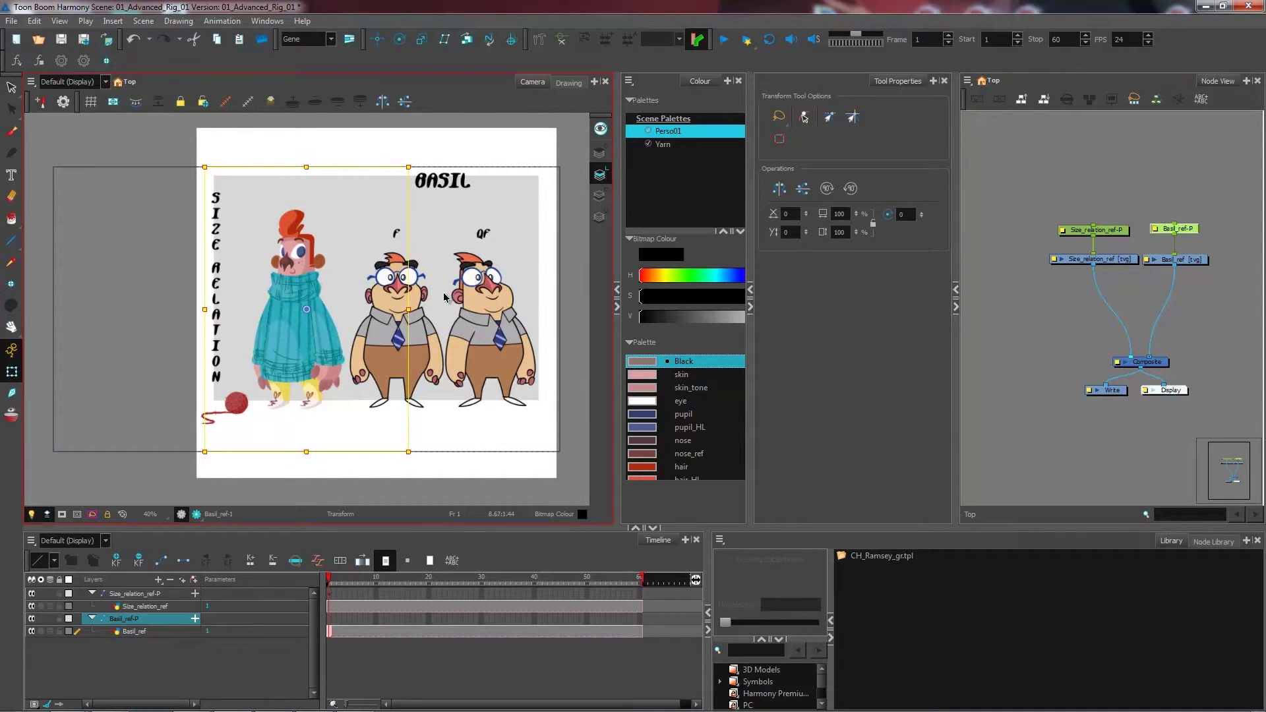
left_click(1146, 303)
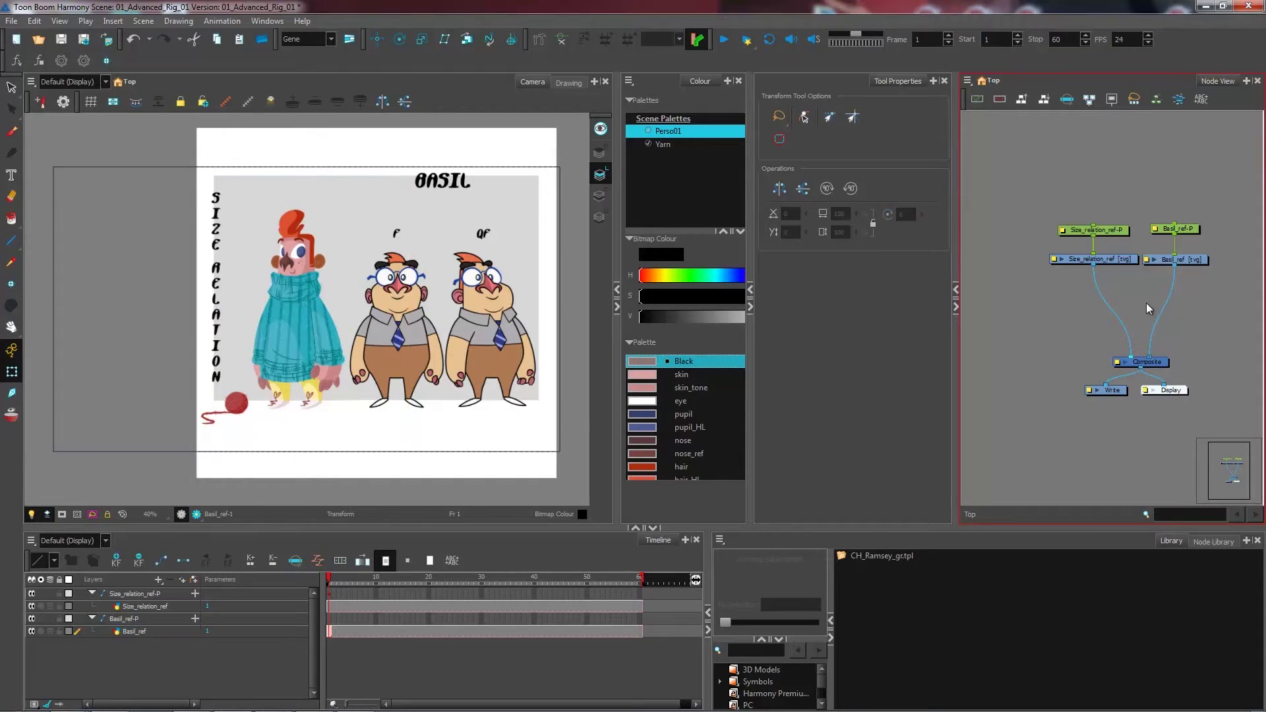
- Search the Node Library for 'tran' and insert a Transparency node between Size_relation_ref and Composite
left_click(1213, 545)
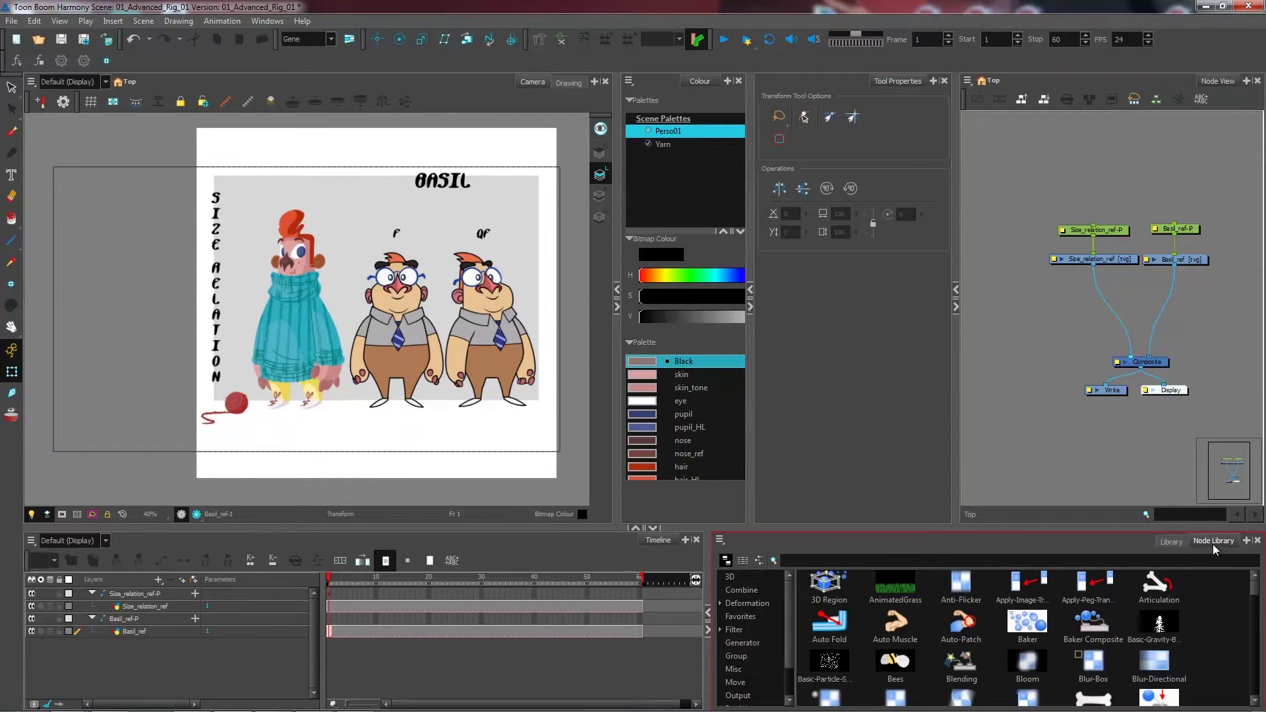
left_click(846, 560)
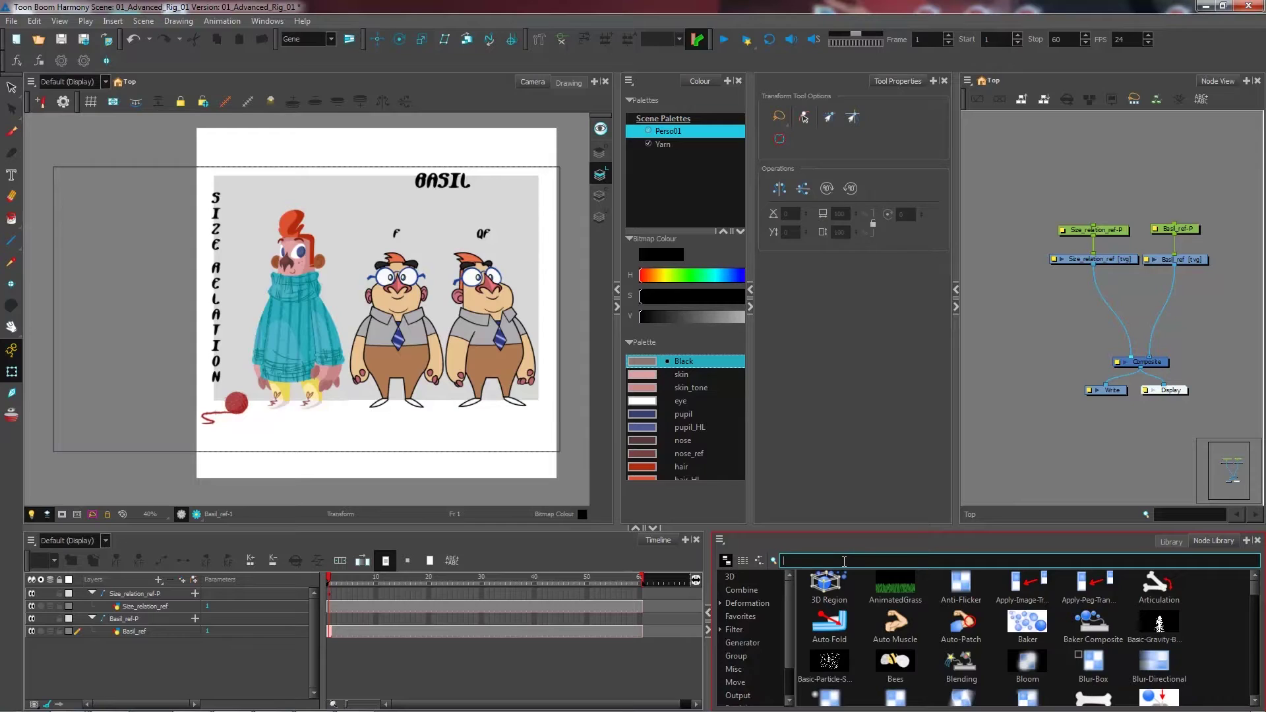
type("tran")
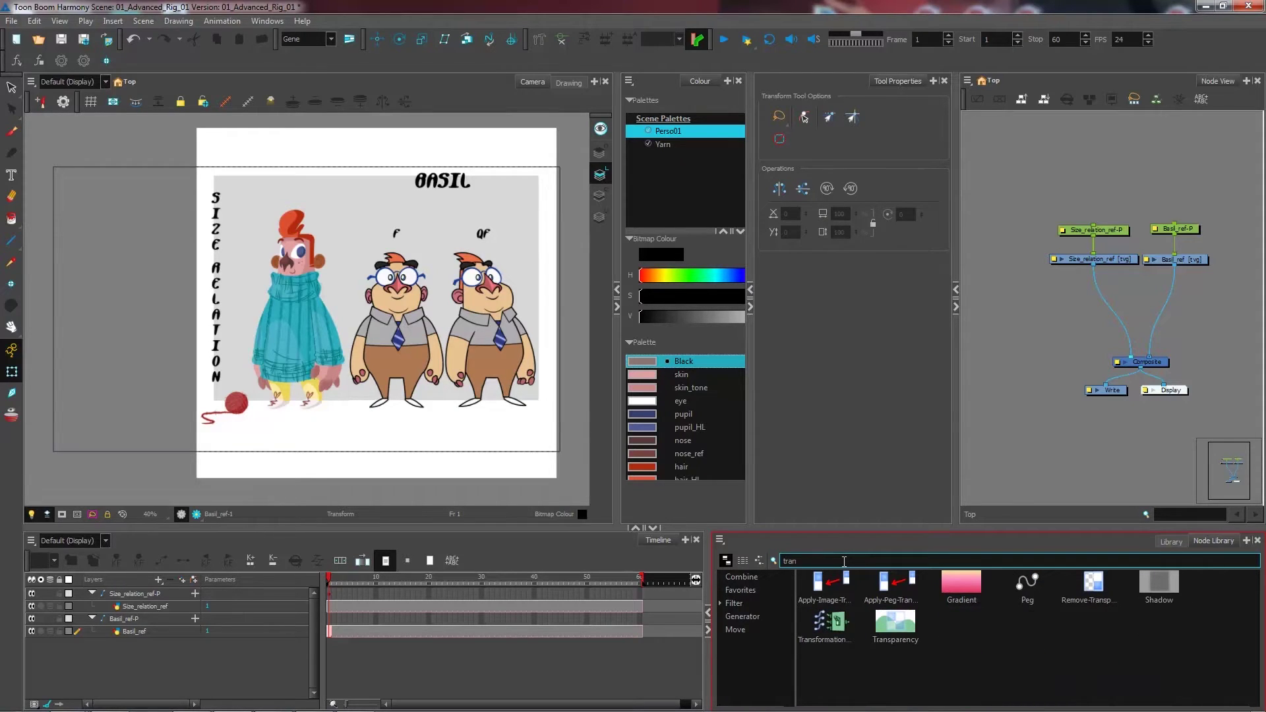
left_click(895, 624)
left_click_drag(1053, 326, 1074, 308)
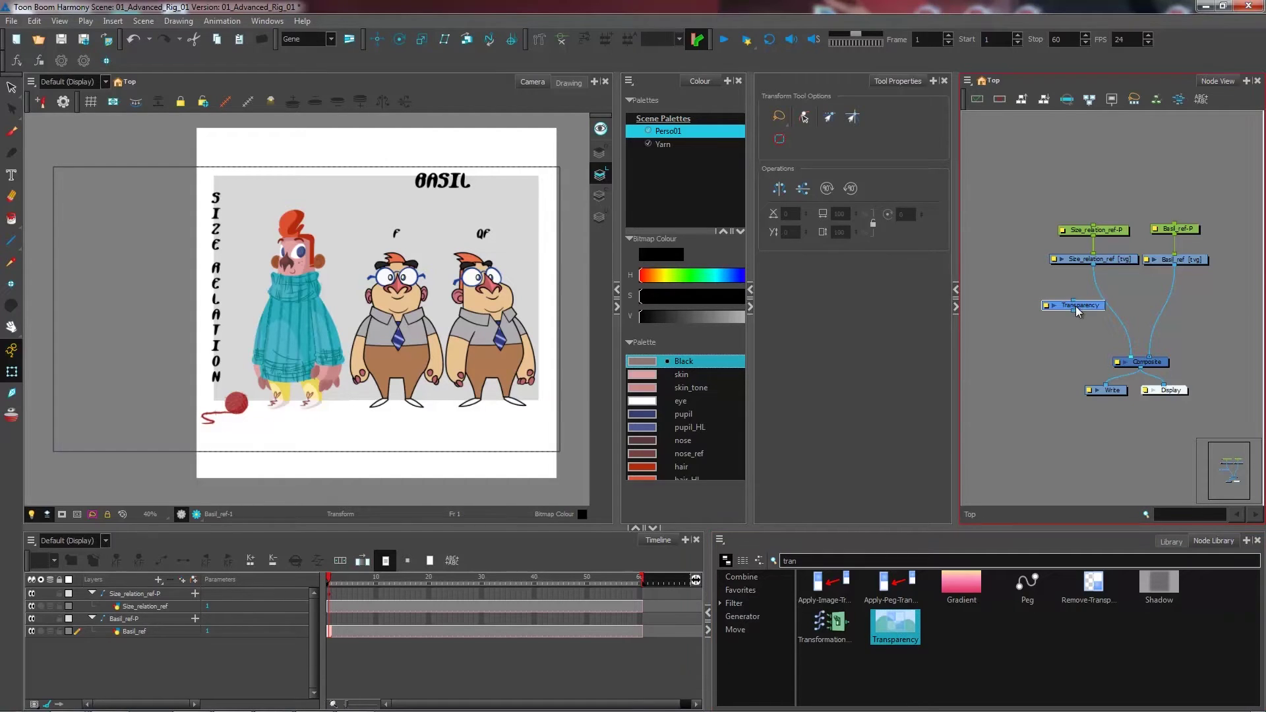
left_click(1080, 332)
left_click_drag(1097, 305, 1115, 298)
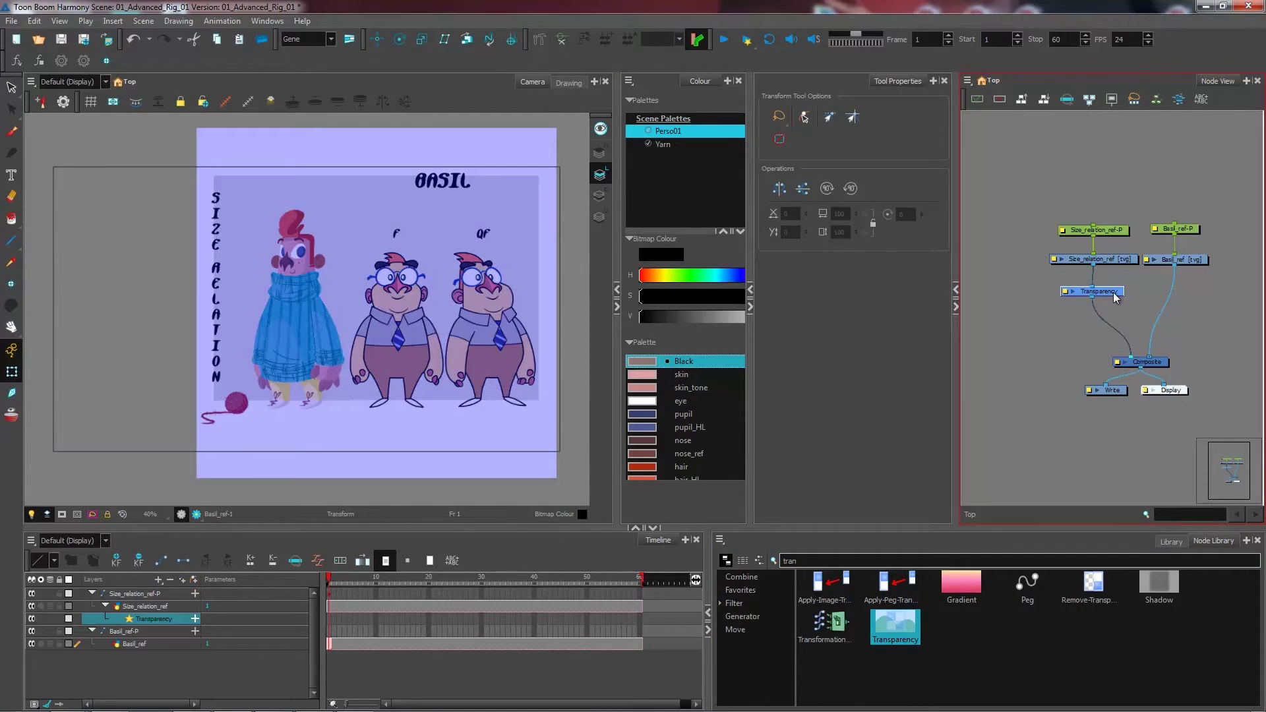
- On the Basil_ref-P peg, scale the Basil reference and nudge it up and right over the chart
left_click(1119, 322)
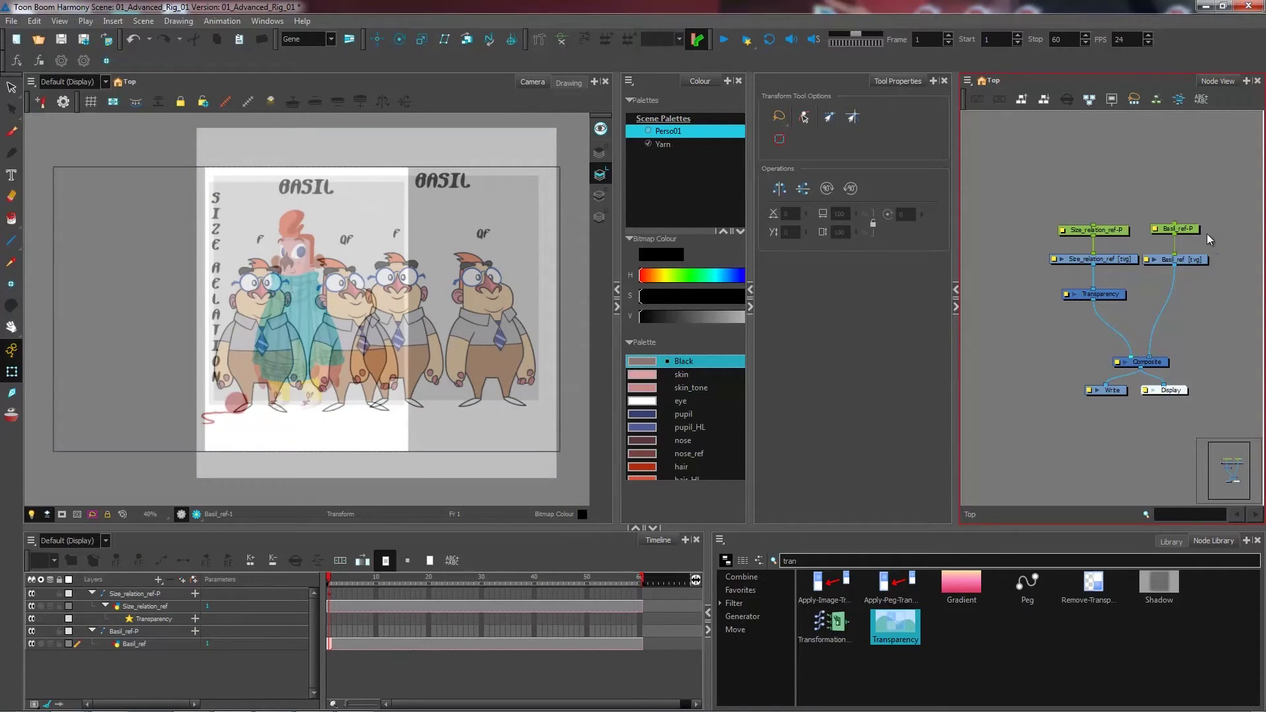
left_click(1186, 227)
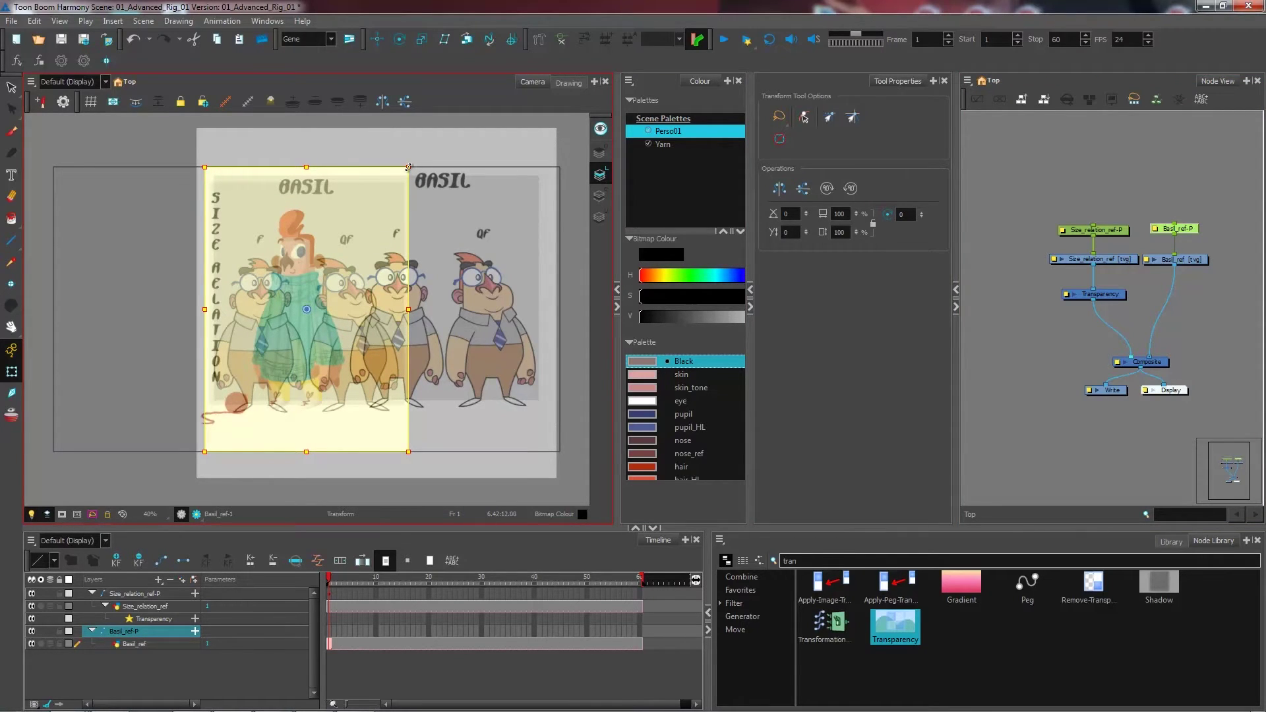
mouse_move(409, 168)
left_mouse_down()
mouse_move(352, 170)
mouse_move(424, 168)
left_mouse_up()
key("Right")
key("Right")
key("Right")
key("Right")
key("Right")
key("Right")
key("Right")
key("Right")
key("Right")
key("Right")
key("Right")
key("Right")
key("Right")
key("Right")
key("Right")
key("Right")
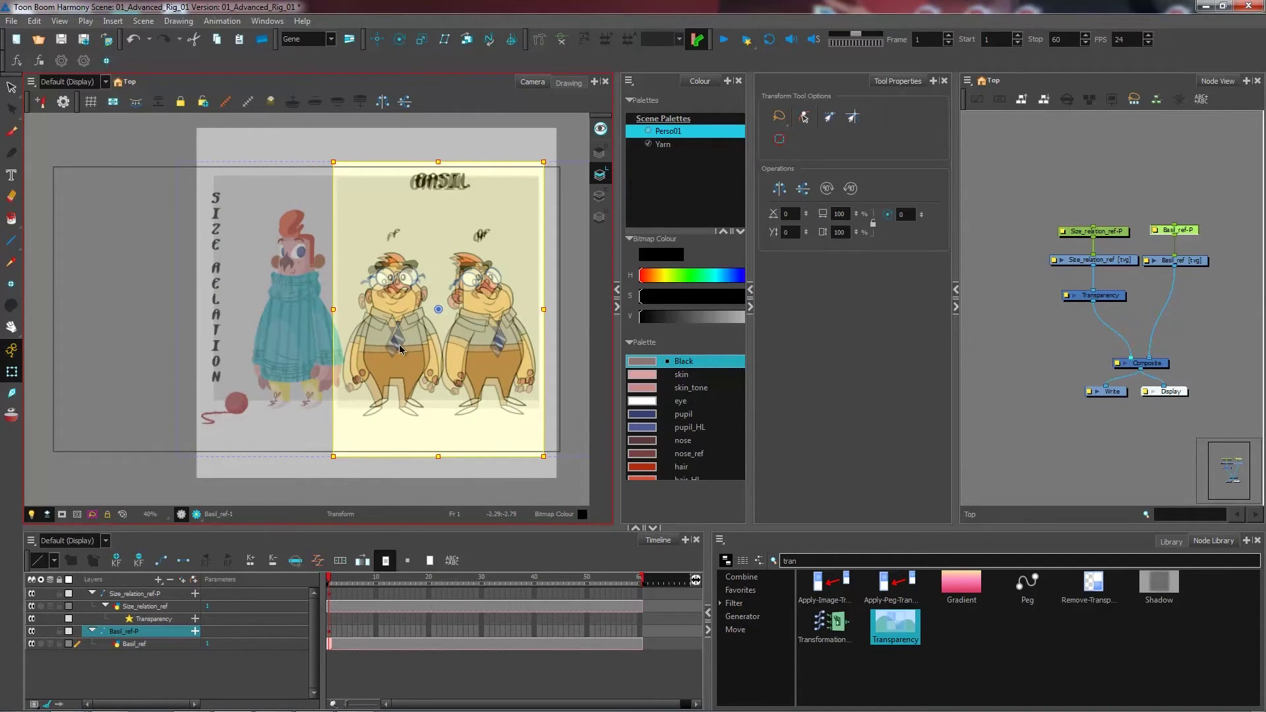
left_click_drag(332, 457, 340, 449)
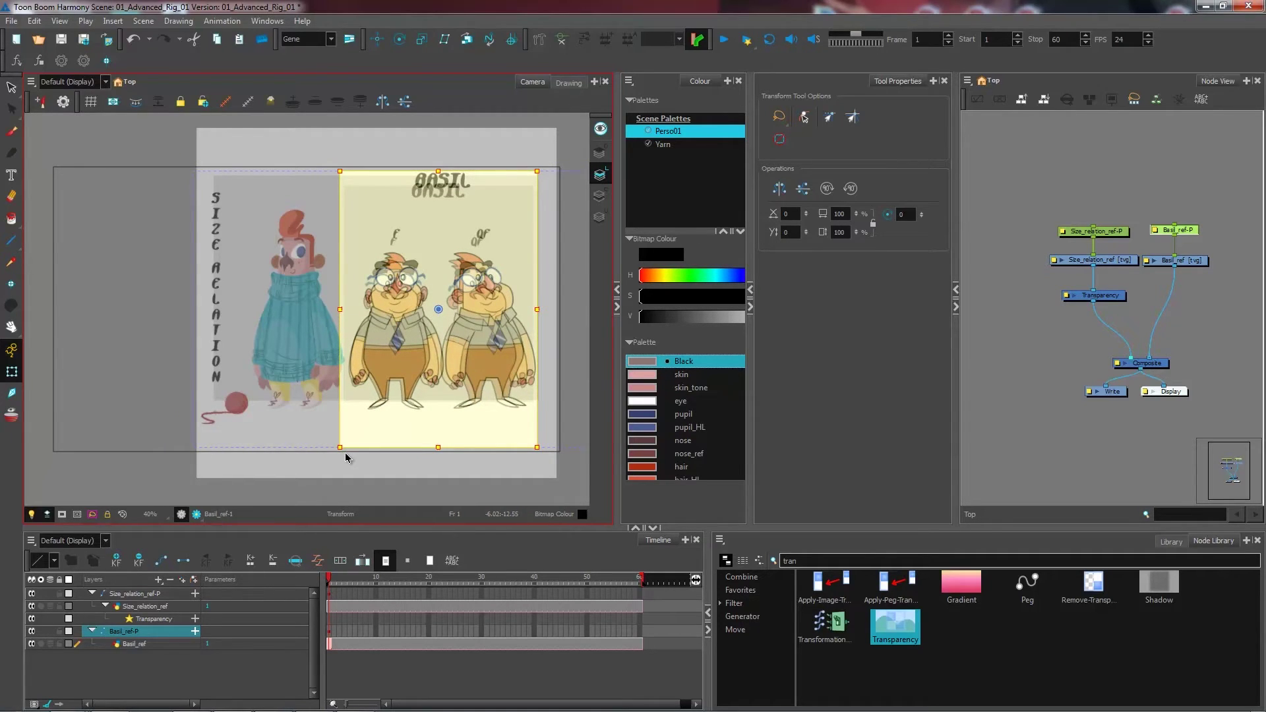
key("Up")
key("Up")
key("Right")
key("Right")
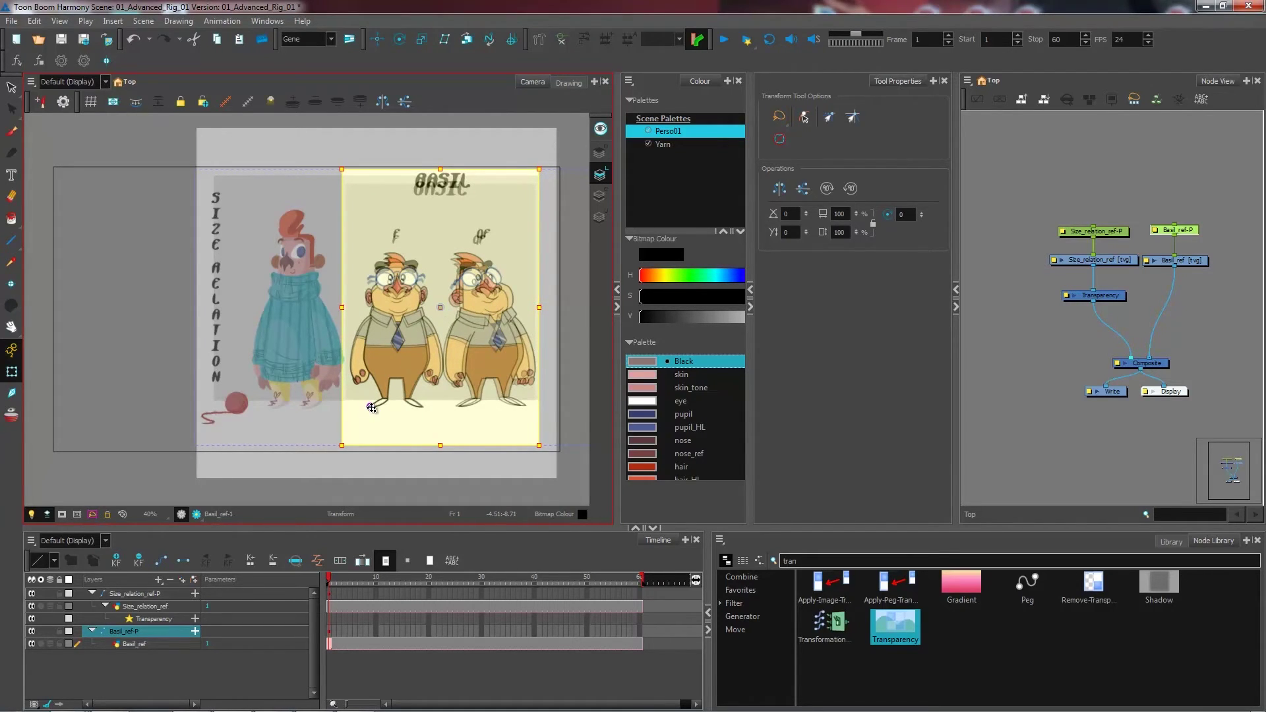
- Fine-tune the Basil reference's scale so its characters' tops align with the chart
scroll(396, 316, "up", 3)
left_click_drag(408, 308, 368, 346)
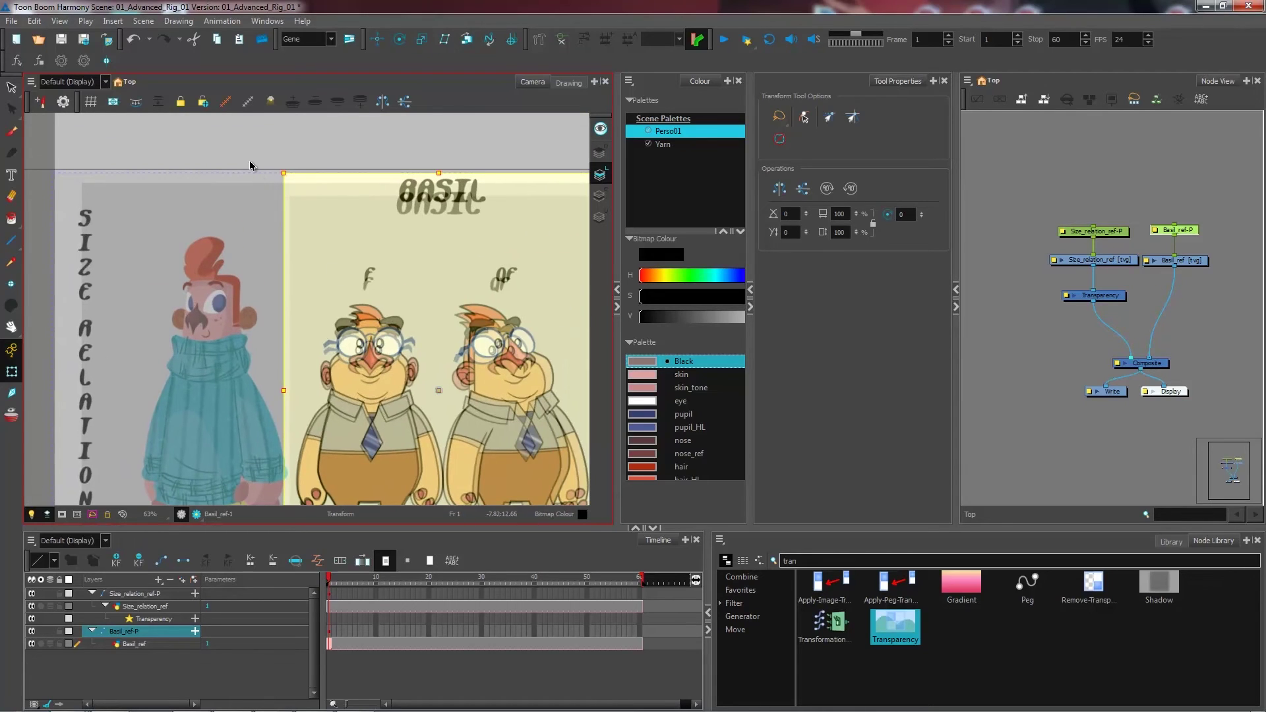
left_click_drag(282, 166, 280, 159)
scroll(505, 277, "down", 2)
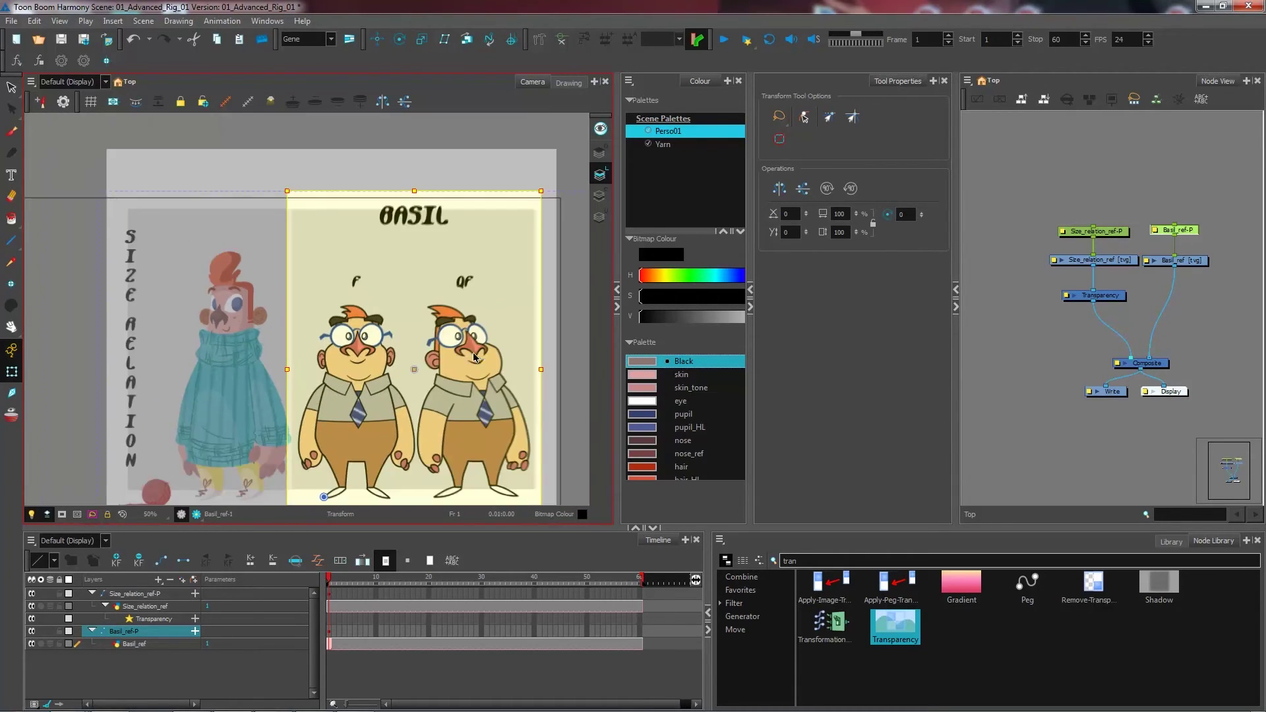
left_click_drag(504, 387, 508, 365)
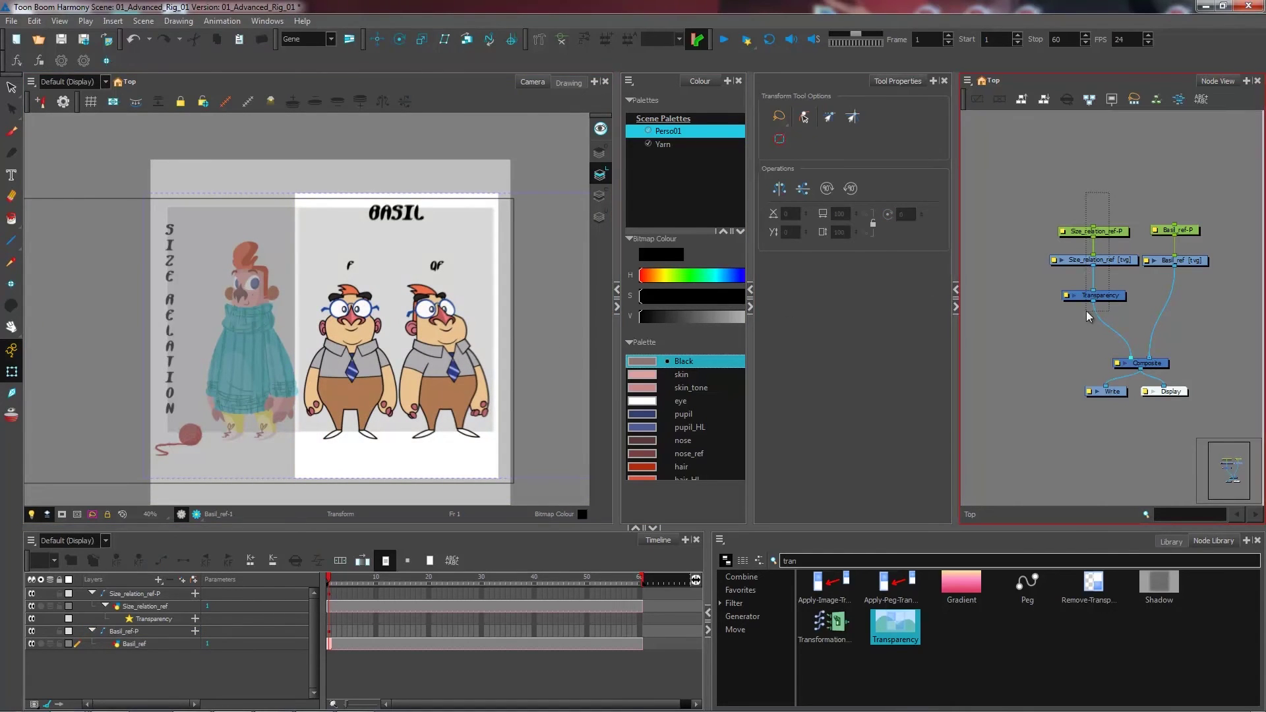
left_click(1097, 295)
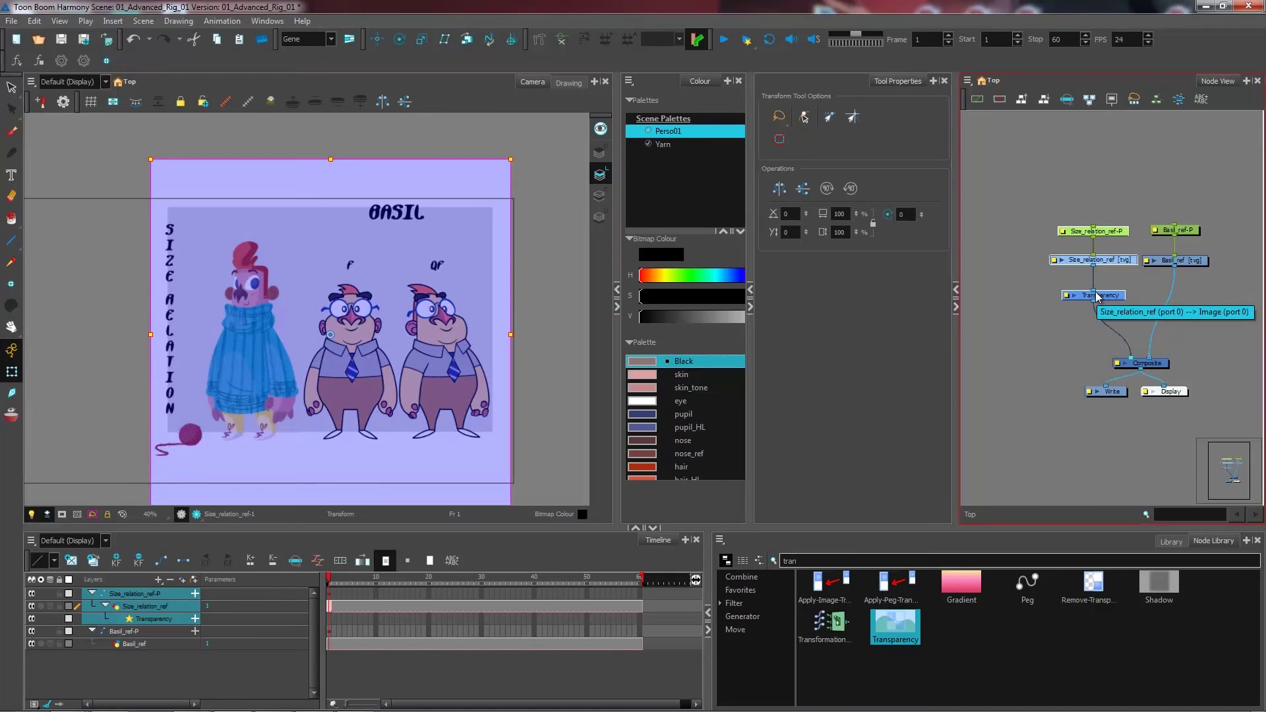
- Delete the Transparency node with the chart and its peg, confirming the deletion
key("Delete")
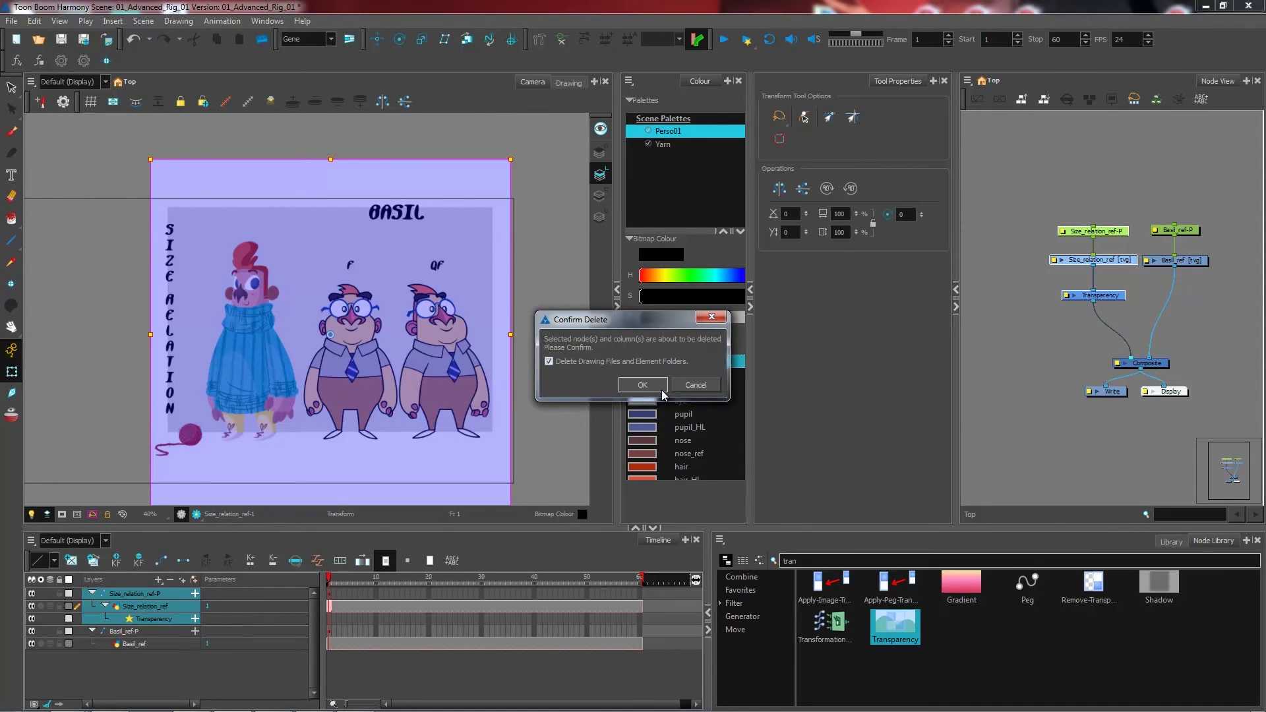
left_click(643, 385)
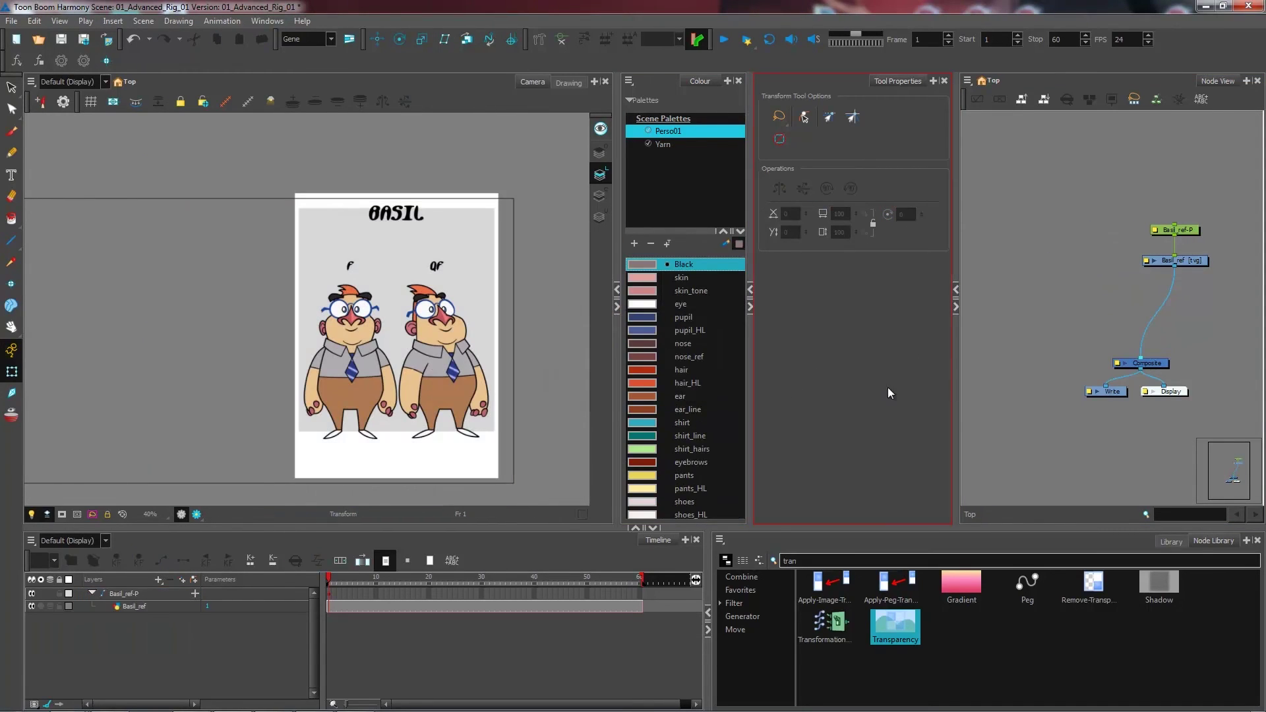